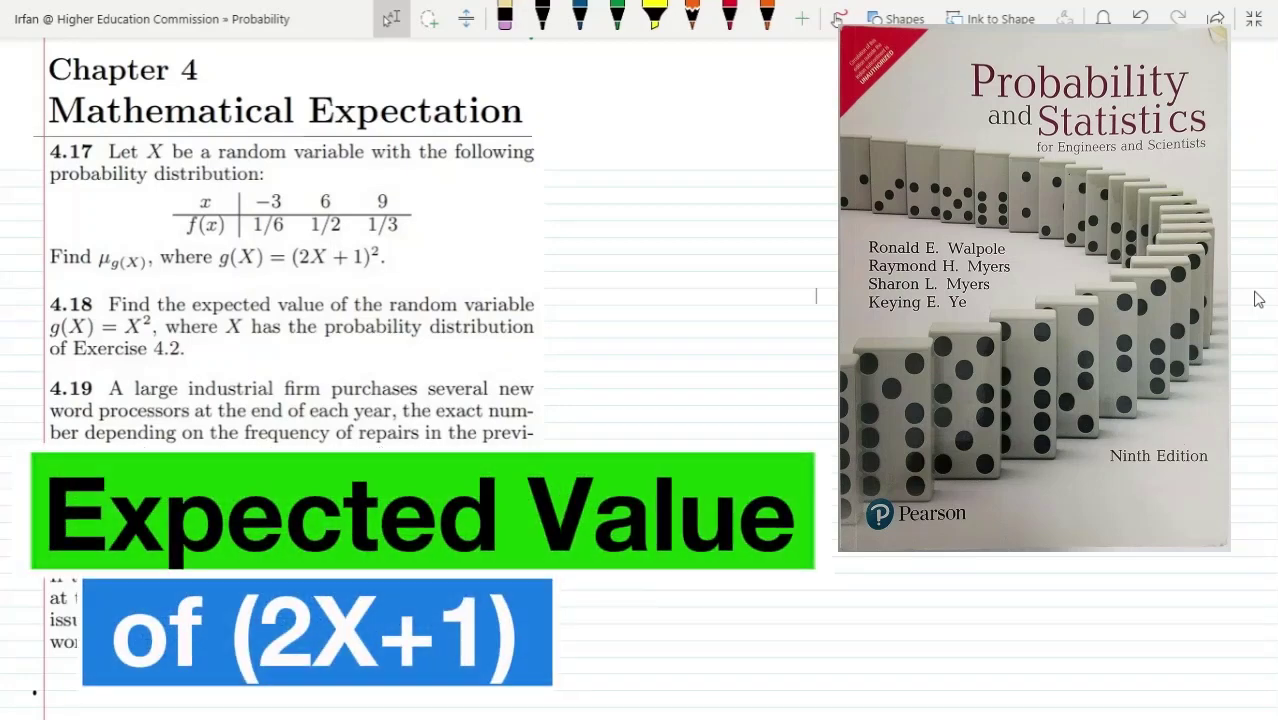
- Select the dark-blue pen on the Draw toolbar
{"action": "left_click", "coordinate": [580, 15]}
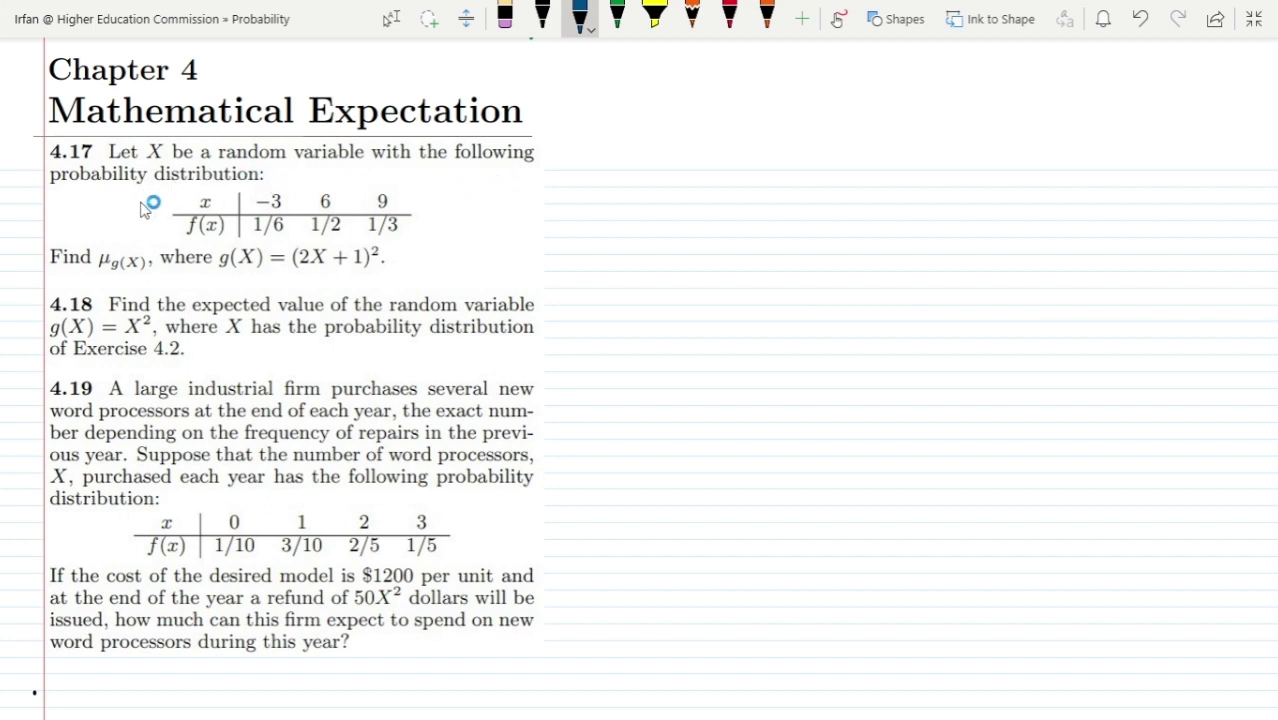
- Bracket both sides of the 4.17 table in blue and write 'Sol:' in black beside the title
{"action": "mouse_move", "coordinate": [412, 195]}
{"action": "left_mouse_down"}
{"action": "mouse_move", "coordinate": [426, 250]}
{"action": "mouse_move", "coordinate": [405, 257]}
{"action": "left_mouse_up"}
{"action": "left_click_drag", "start_coordinate": [172, 188], "coordinate": [168, 244]}
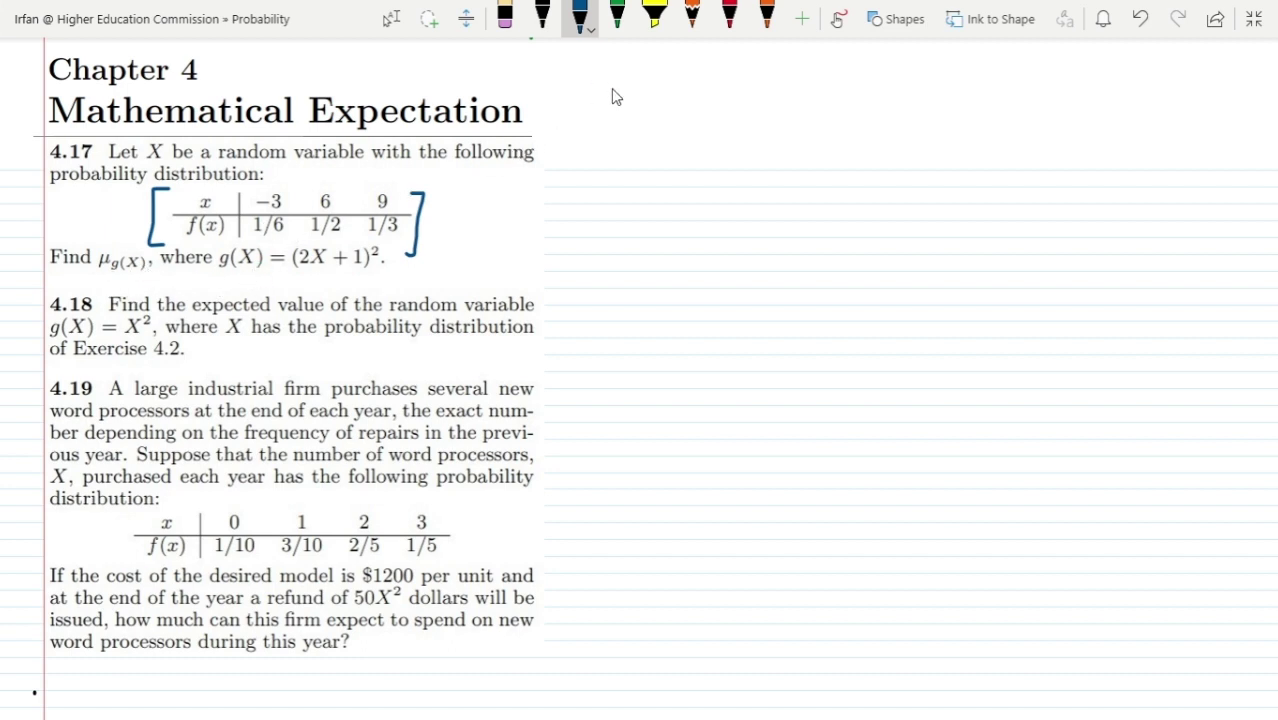
{"action": "left_click", "coordinate": [542, 15]}
{"action": "mouse_move", "coordinate": [556, 118]}
{"action": "left_mouse_down"}
{"action": "mouse_move", "coordinate": [571, 63]}
{"action": "mouse_move", "coordinate": [570, 110]}
{"action": "mouse_move", "coordinate": [553, 106]}
{"action": "mouse_move", "coordinate": [625, 87]}
{"action": "mouse_move", "coordinate": [621, 108]}
{"action": "mouse_move", "coordinate": [631, 102]}
{"action": "mouse_move", "coordinate": [566, 126]}
{"action": "mouse_move", "coordinate": [602, 124]}
{"action": "left_mouse_up"}
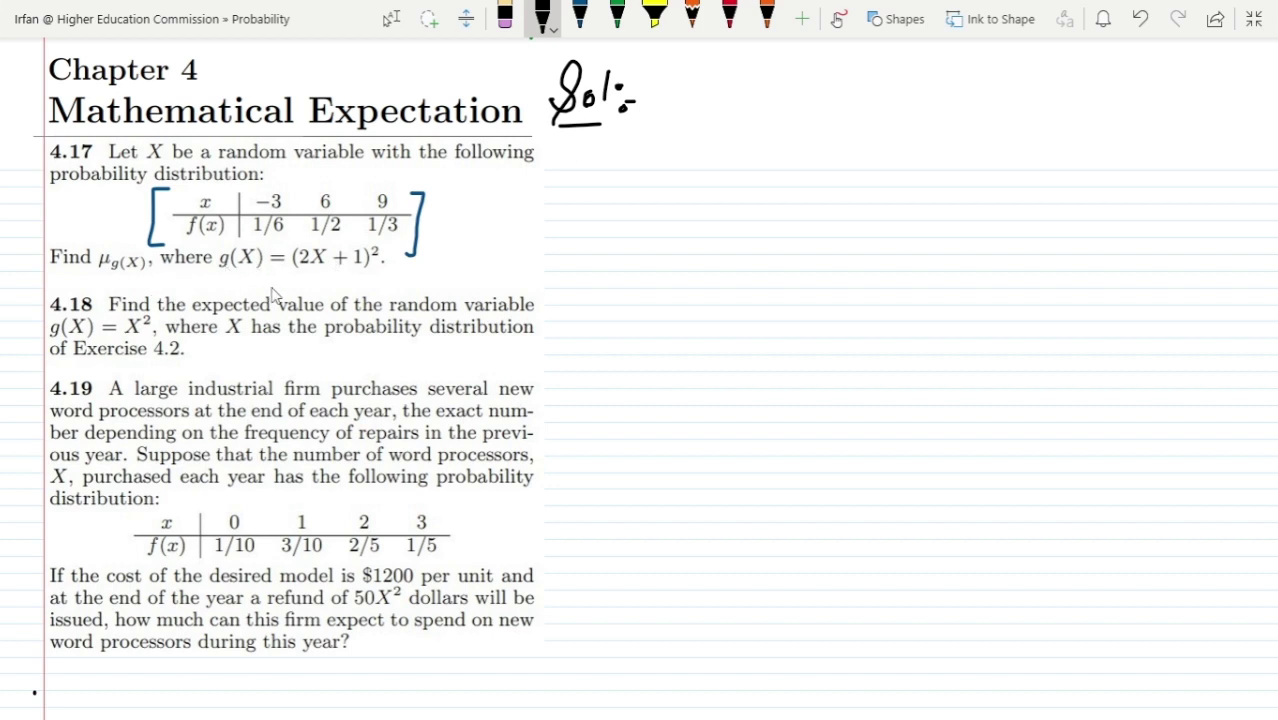
- Underline (2X + 1) and handwrite x → g(x) and x → (2x+1)² in black
{"action": "mouse_move", "coordinate": [294, 281]}
{"action": "left_mouse_down"}
{"action": "mouse_move", "coordinate": [370, 280]}
{"action": "mouse_move", "coordinate": [378, 268]}
{"action": "left_mouse_up"}
{"action": "mouse_move", "coordinate": [707, 99]}
{"action": "left_mouse_down"}
{"action": "mouse_move", "coordinate": [716, 124]}
{"action": "mouse_move", "coordinate": [860, 106]}
{"action": "mouse_move", "coordinate": [830, 142]}
{"action": "left_mouse_up"}
{"action": "mouse_move", "coordinate": [880, 95]}
{"action": "left_mouse_down"}
{"action": "mouse_move", "coordinate": [884, 131]}
{"action": "mouse_move", "coordinate": [897, 125]}
{"action": "left_mouse_up"}
{"action": "mouse_move", "coordinate": [897, 103]}
{"action": "left_mouse_down"}
{"action": "mouse_move", "coordinate": [880, 126]}
{"action": "mouse_move", "coordinate": [908, 125]}
{"action": "left_mouse_up"}
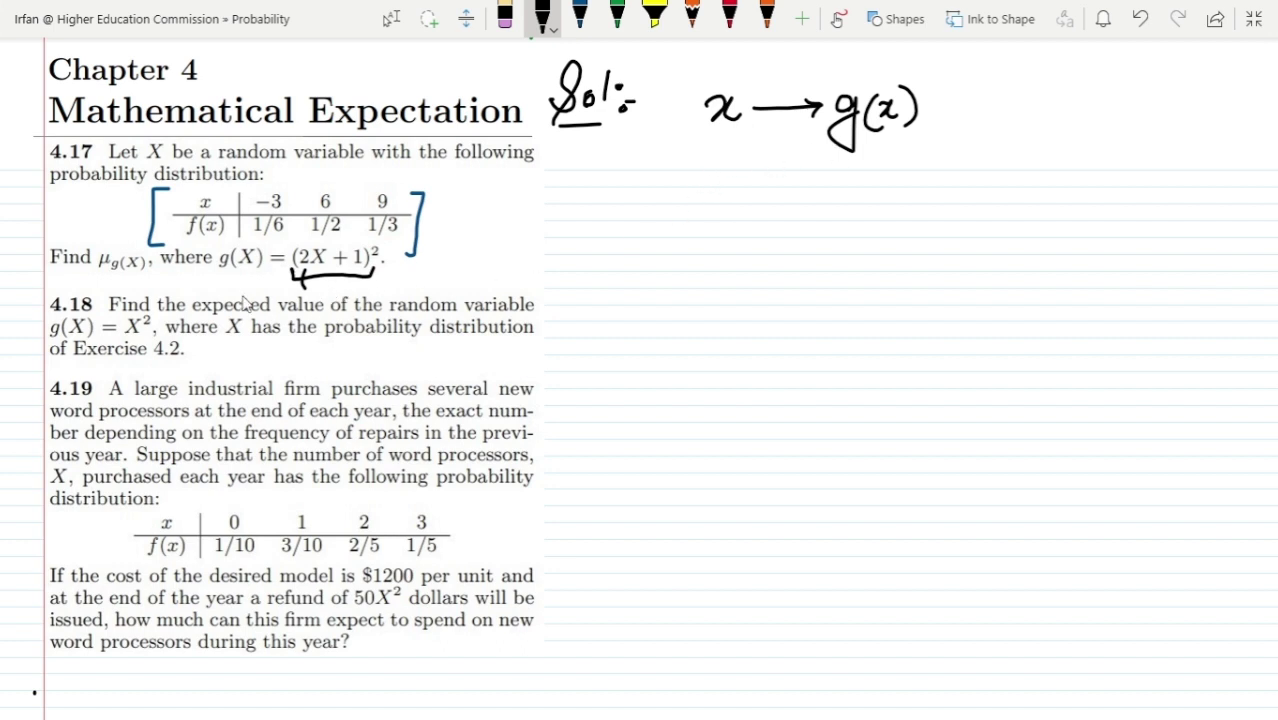
{"action": "mouse_move", "coordinate": [711, 182]}
{"action": "left_mouse_down"}
{"action": "mouse_move", "coordinate": [742, 178]}
{"action": "mouse_move", "coordinate": [750, 197]}
{"action": "mouse_move", "coordinate": [787, 184]}
{"action": "mouse_move", "coordinate": [792, 199]}
{"action": "mouse_move", "coordinate": [843, 208]}
{"action": "left_mouse_up"}
{"action": "mouse_move", "coordinate": [858, 184]}
{"action": "left_mouse_down"}
{"action": "mouse_move", "coordinate": [896, 199]}
{"action": "mouse_move", "coordinate": [884, 200]}
{"action": "mouse_move", "coordinate": [918, 190]}
{"action": "left_mouse_up"}
{"action": "mouse_move", "coordinate": [911, 182]}
{"action": "left_mouse_down"}
{"action": "mouse_move", "coordinate": [911, 201]}
{"action": "mouse_move", "coordinate": [931, 208]}
{"action": "left_mouse_up"}
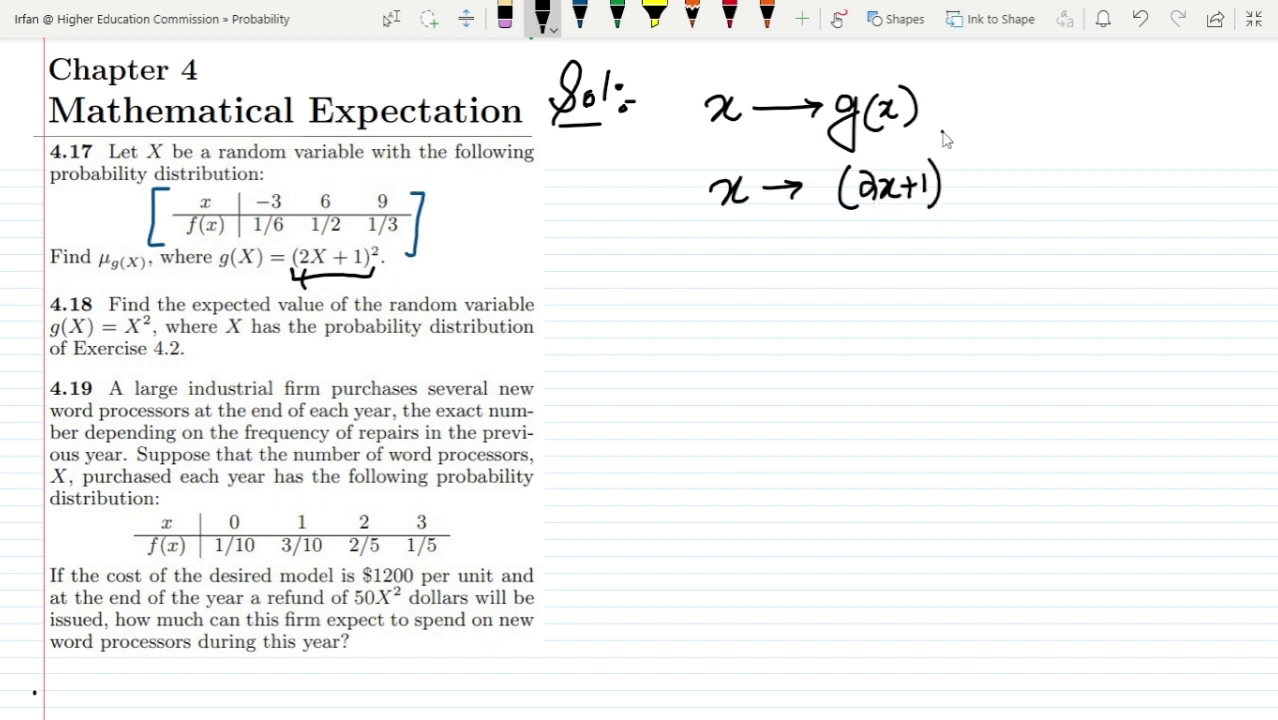
{"action": "left_click_drag", "start_coordinate": [944, 140], "coordinate": [959, 156]}
- Write 'E(x) =' in green below the mappings
{"action": "left_click", "coordinate": [617, 15]}
{"action": "mouse_move", "coordinate": [667, 257]}
{"action": "left_mouse_down"}
{"action": "mouse_move", "coordinate": [687, 286]}
{"action": "mouse_move", "coordinate": [690, 251]}
{"action": "left_mouse_up"}
{"action": "mouse_move", "coordinate": [668, 268]}
{"action": "left_mouse_down"}
{"action": "mouse_move", "coordinate": [685, 267]}
{"action": "mouse_move", "coordinate": [695, 288]}
{"action": "mouse_move", "coordinate": [727, 284]}
{"action": "left_mouse_up"}
{"action": "mouse_move", "coordinate": [727, 260]}
{"action": "left_mouse_down"}
{"action": "mouse_move", "coordinate": [708, 285]}
{"action": "mouse_move", "coordinate": [740, 288]}
{"action": "left_mouse_up"}
{"action": "left_click_drag", "start_coordinate": [752, 268], "coordinate": [866, 282]}
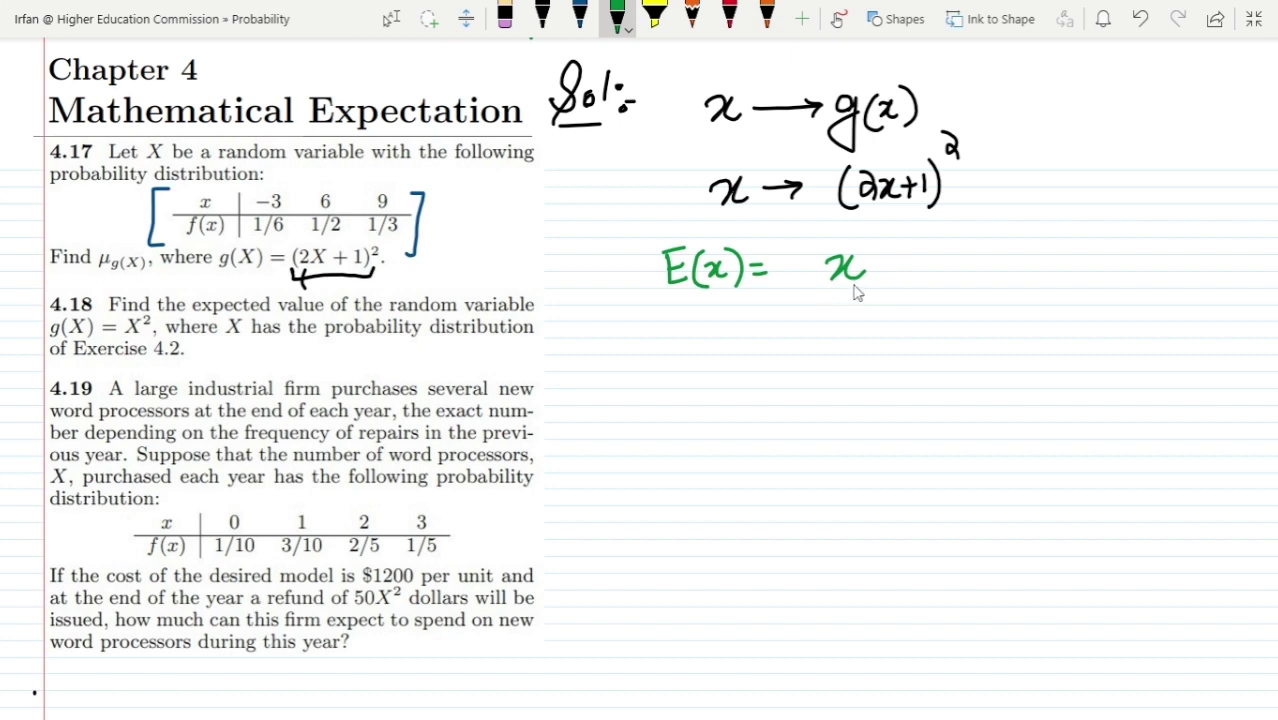
- Complete E(x) = Σx f(x), circle its x in orange toward g(x), and begin μg(x) = in black
{"action": "mouse_move", "coordinate": [890, 236]}
{"action": "left_mouse_down"}
{"action": "mouse_move", "coordinate": [879, 274]}
{"action": "mouse_move", "coordinate": [870, 259]}
{"action": "mouse_move", "coordinate": [898, 252]}
{"action": "mouse_move", "coordinate": [904, 282]}
{"action": "mouse_move", "coordinate": [909, 255]}
{"action": "mouse_move", "coordinate": [924, 264]}
{"action": "mouse_move", "coordinate": [929, 248]}
{"action": "mouse_move", "coordinate": [928, 280]}
{"action": "left_mouse_up"}
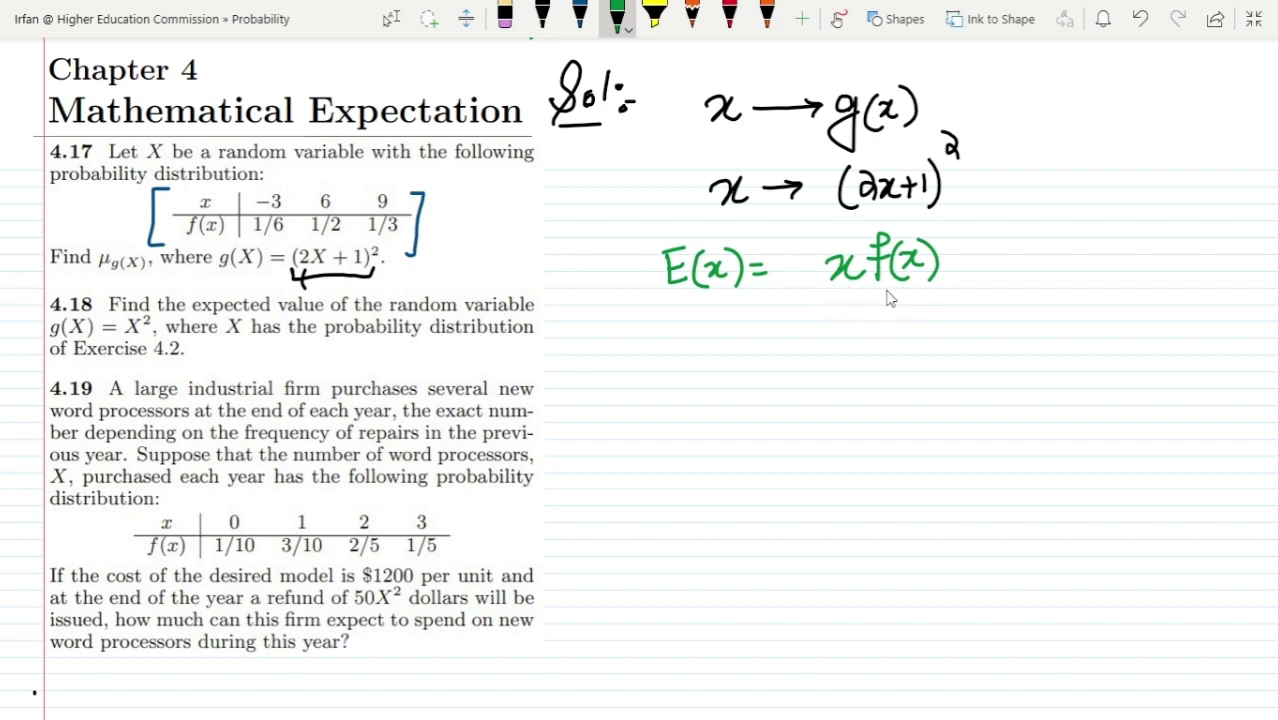
{"action": "mouse_move", "coordinate": [822, 229]}
{"action": "left_mouse_down"}
{"action": "mouse_move", "coordinate": [785, 275]}
{"action": "mouse_move", "coordinate": [826, 272]}
{"action": "left_mouse_up"}
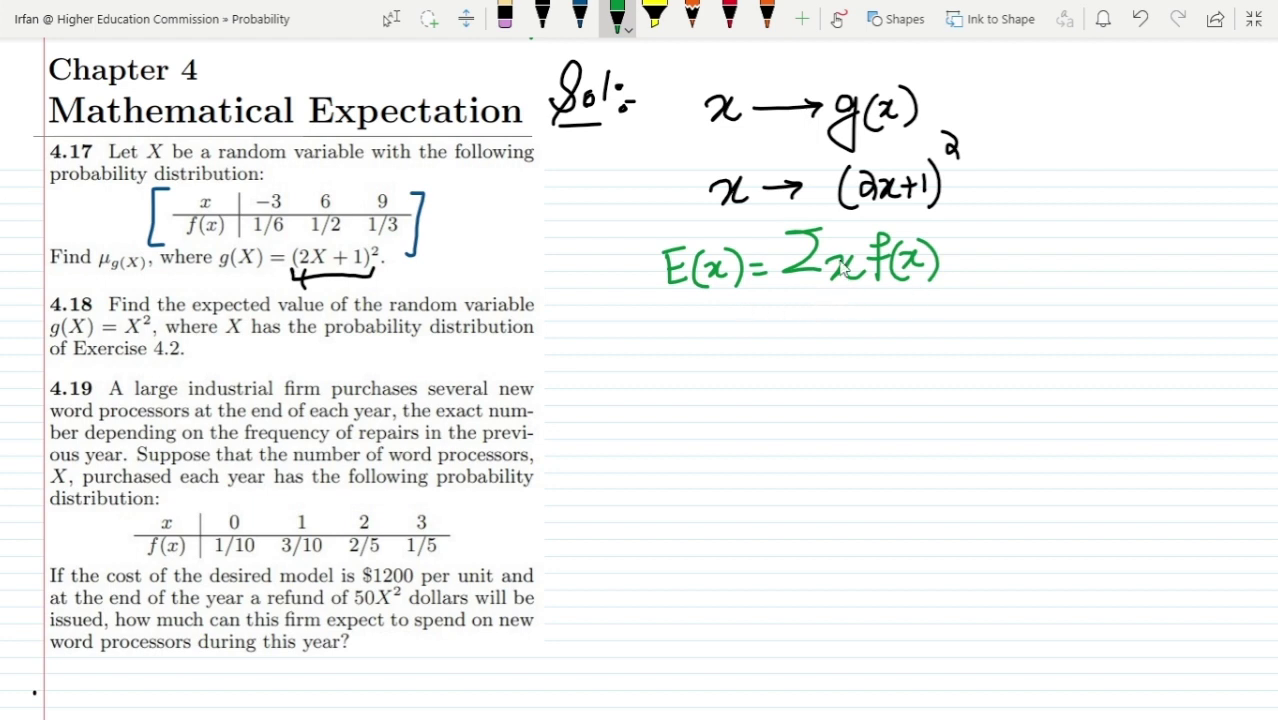
{"action": "left_click", "coordinate": [767, 17]}
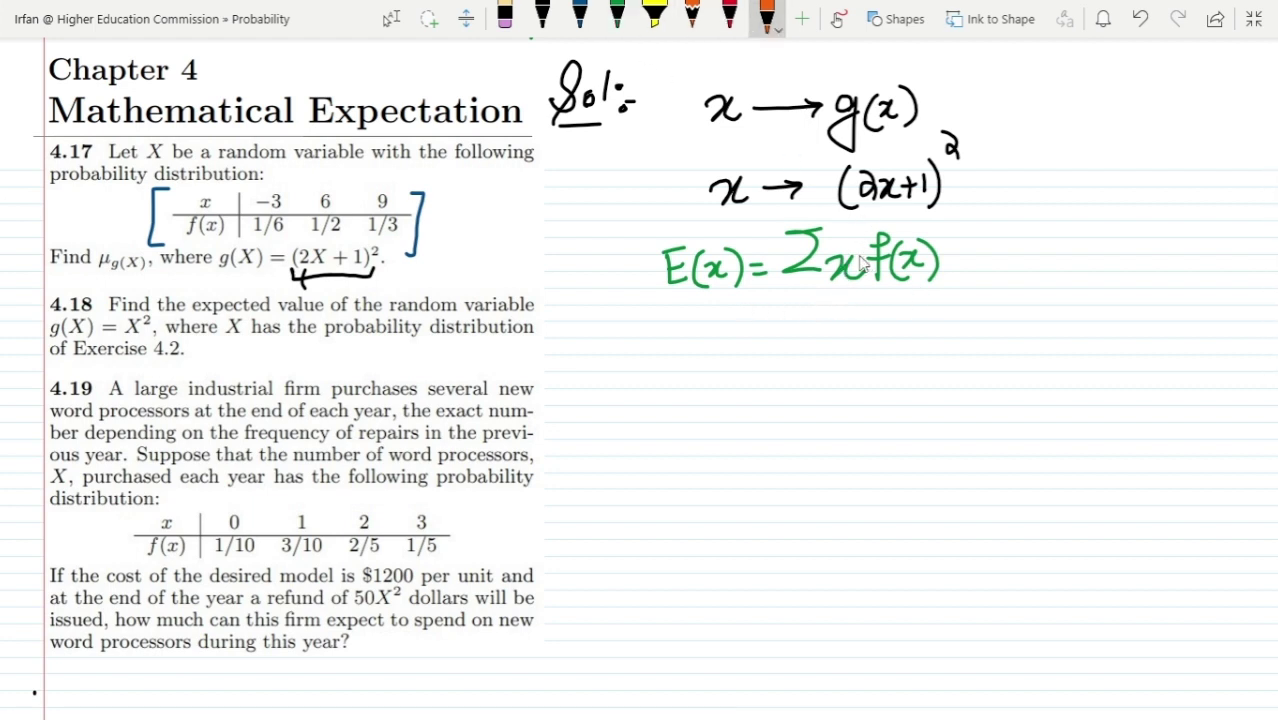
{"action": "mouse_move", "coordinate": [862, 254]}
{"action": "left_mouse_down"}
{"action": "mouse_move", "coordinate": [823, 254]}
{"action": "mouse_move", "coordinate": [829, 296]}
{"action": "mouse_move", "coordinate": [869, 298]}
{"action": "mouse_move", "coordinate": [864, 240]}
{"action": "mouse_move", "coordinate": [855, 255]}
{"action": "mouse_move", "coordinate": [982, 228]}
{"action": "mouse_move", "coordinate": [977, 146]}
{"action": "mouse_move", "coordinate": [944, 126]}
{"action": "left_mouse_up"}
{"action": "left_click", "coordinate": [541, 17]}
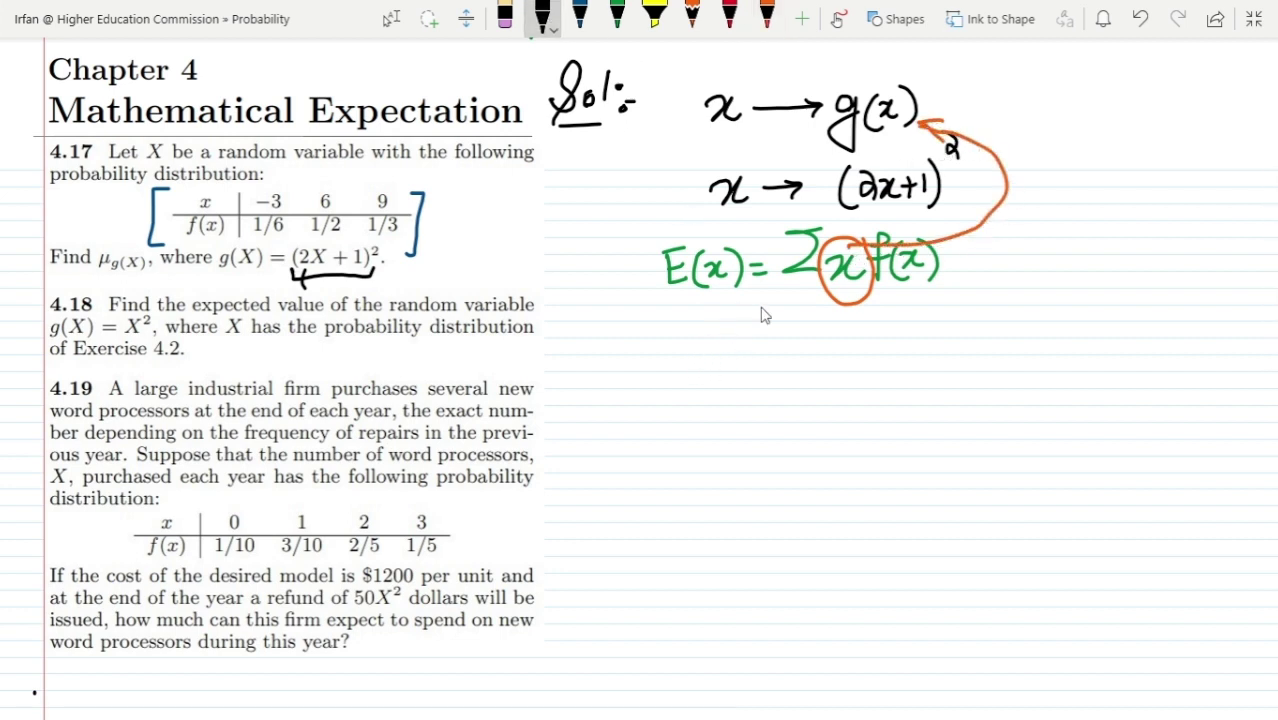
{"action": "mouse_move", "coordinate": [678, 322]}
{"action": "left_mouse_down"}
{"action": "mouse_move", "coordinate": [682, 358]}
{"action": "mouse_move", "coordinate": [718, 352]}
{"action": "mouse_move", "coordinate": [712, 378]}
{"action": "left_mouse_up"}
{"action": "mouse_move", "coordinate": [738, 330]}
{"action": "left_mouse_down"}
{"action": "mouse_move", "coordinate": [736, 362]}
{"action": "mouse_move", "coordinate": [743, 342]}
{"action": "mouse_move", "coordinate": [757, 362]}
{"action": "mouse_move", "coordinate": [788, 354]}
{"action": "left_mouse_up"}
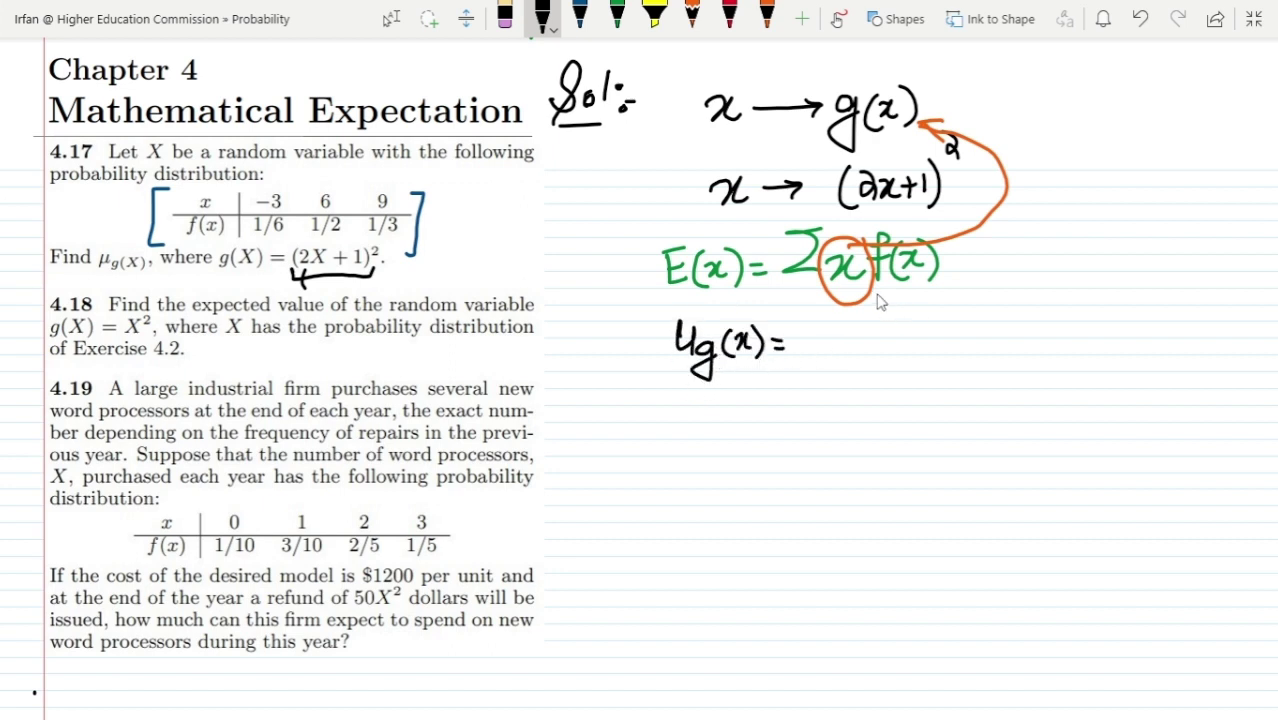
- Finish the formula as μg(x) = Σg(x)f(x) in black
{"action": "mouse_move", "coordinate": [870, 342]}
{"action": "left_mouse_down"}
{"action": "mouse_move", "coordinate": [874, 383]}
{"action": "mouse_move", "coordinate": [892, 333]}
{"action": "mouse_move", "coordinate": [906, 355]}
{"action": "mouse_move", "coordinate": [918, 321]}
{"action": "mouse_move", "coordinate": [921, 364]}
{"action": "mouse_move", "coordinate": [958, 320]}
{"action": "mouse_move", "coordinate": [949, 363]}
{"action": "mouse_move", "coordinate": [1002, 370]}
{"action": "left_mouse_up"}
{"action": "mouse_move", "coordinate": [848, 316]}
{"action": "left_mouse_down"}
{"action": "mouse_move", "coordinate": [806, 361]}
{"action": "mouse_move", "coordinate": [842, 356]}
{"action": "left_mouse_up"}
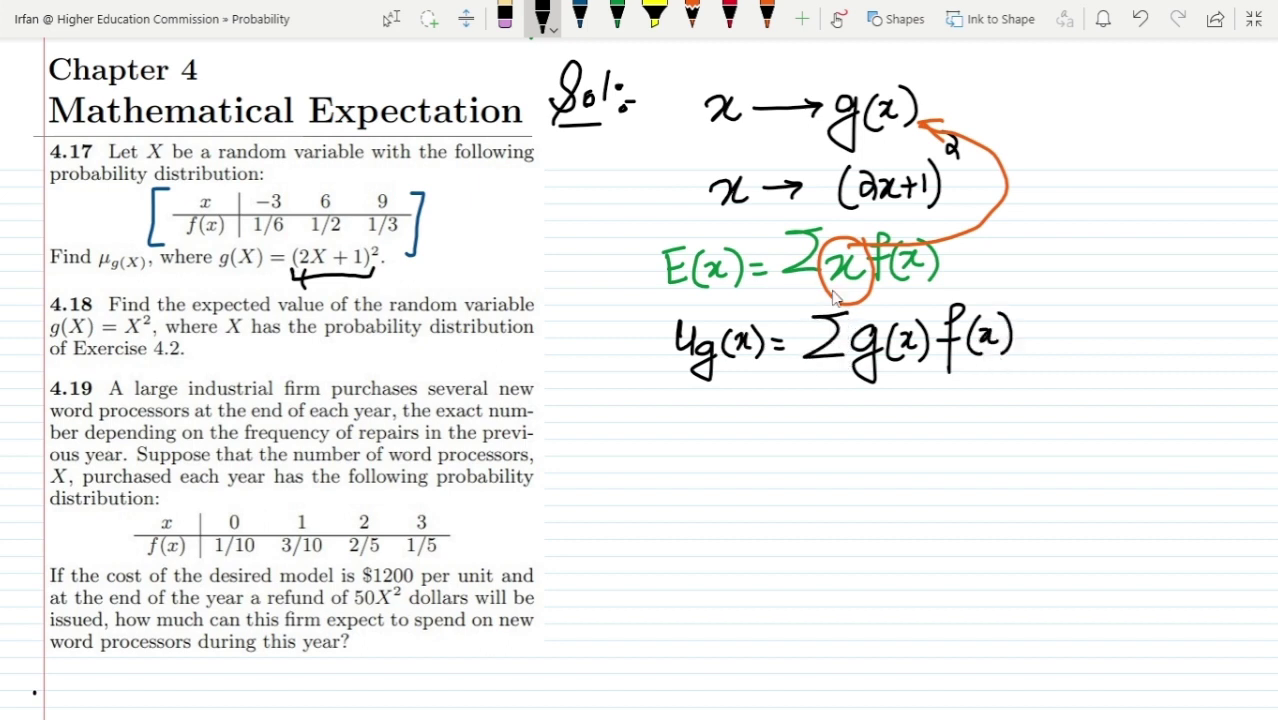
{"action": "left_click", "coordinate": [729, 15]}
- Draw red boxes around the μg(x) formula and around x → g(x)
{"action": "mouse_move", "coordinate": [658, 296]}
{"action": "left_mouse_down"}
{"action": "mouse_move", "coordinate": [653, 395]}
{"action": "mouse_move", "coordinate": [665, 301]}
{"action": "mouse_move", "coordinate": [1018, 309]}
{"action": "mouse_move", "coordinate": [1006, 400]}
{"action": "left_mouse_up"}
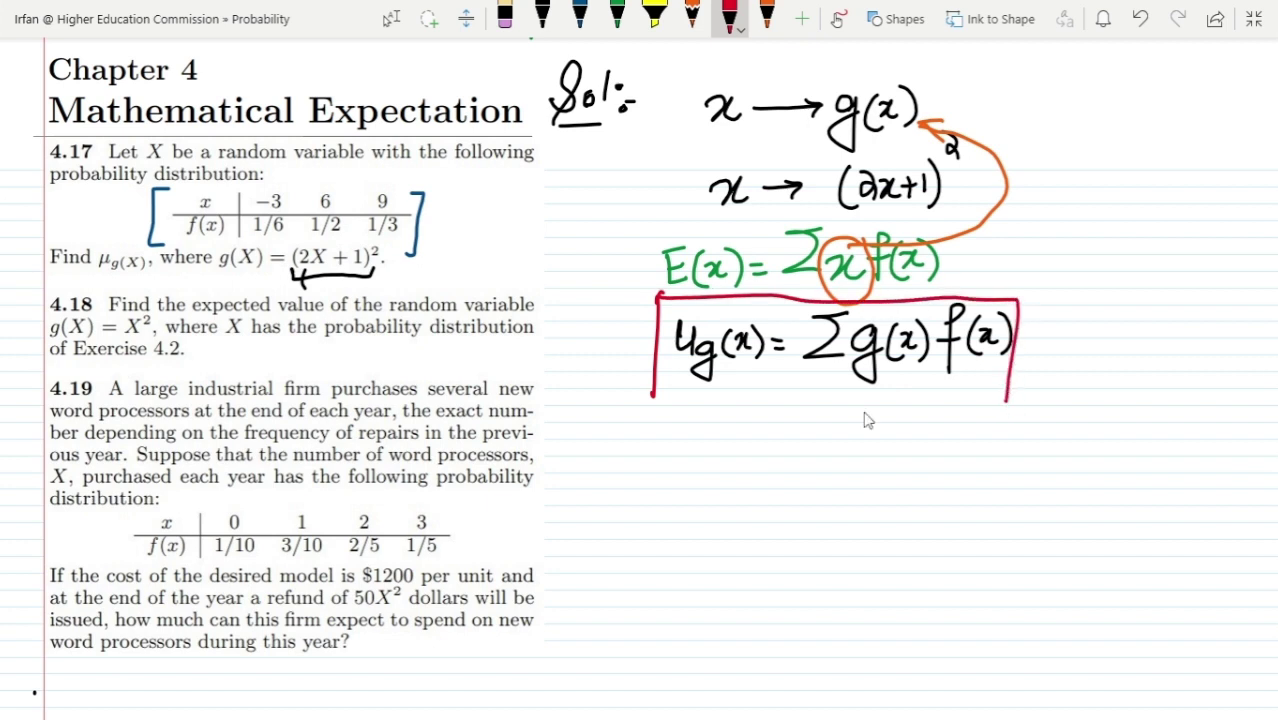
{"action": "left_click_drag", "start_coordinate": [656, 397], "coordinate": [1010, 395]}
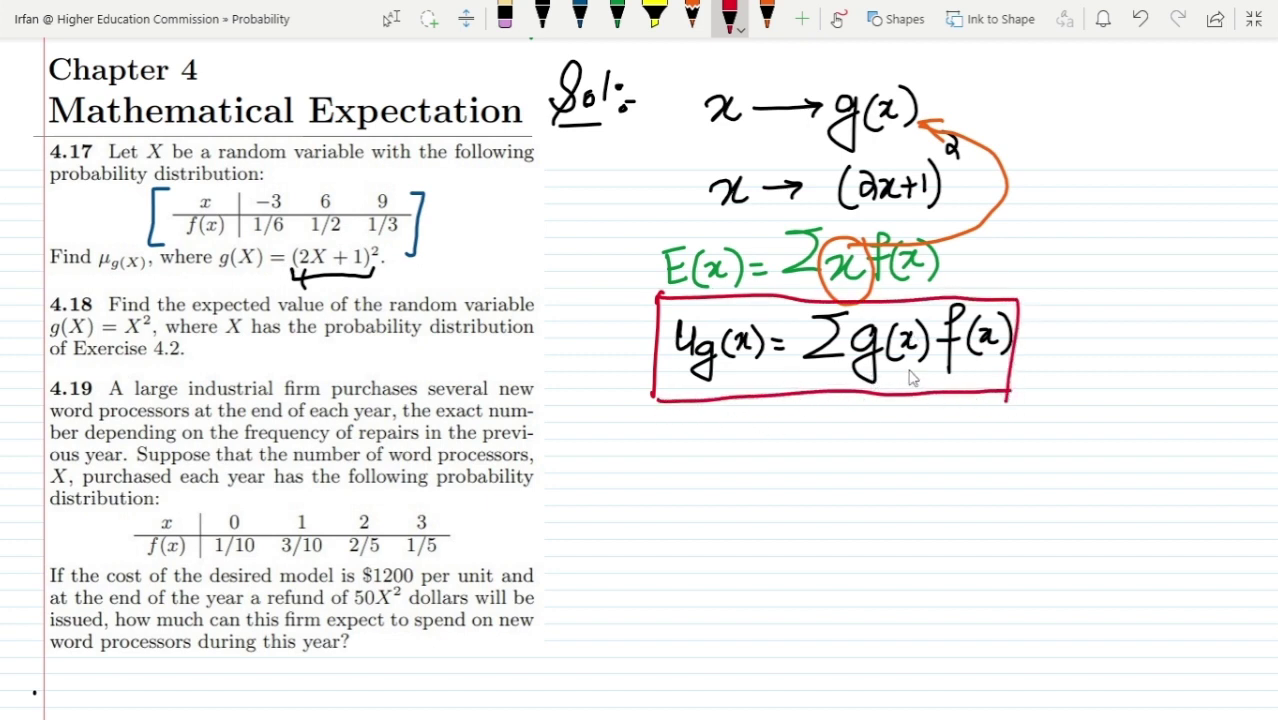
{"action": "mouse_move", "coordinate": [698, 74]}
{"action": "left_mouse_down"}
{"action": "mouse_move", "coordinate": [694, 116]}
{"action": "mouse_move", "coordinate": [710, 80]}
{"action": "mouse_move", "coordinate": [950, 62]}
{"action": "mouse_move", "coordinate": [936, 138]}
{"action": "mouse_move", "coordinate": [686, 150]}
{"action": "left_mouse_up"}
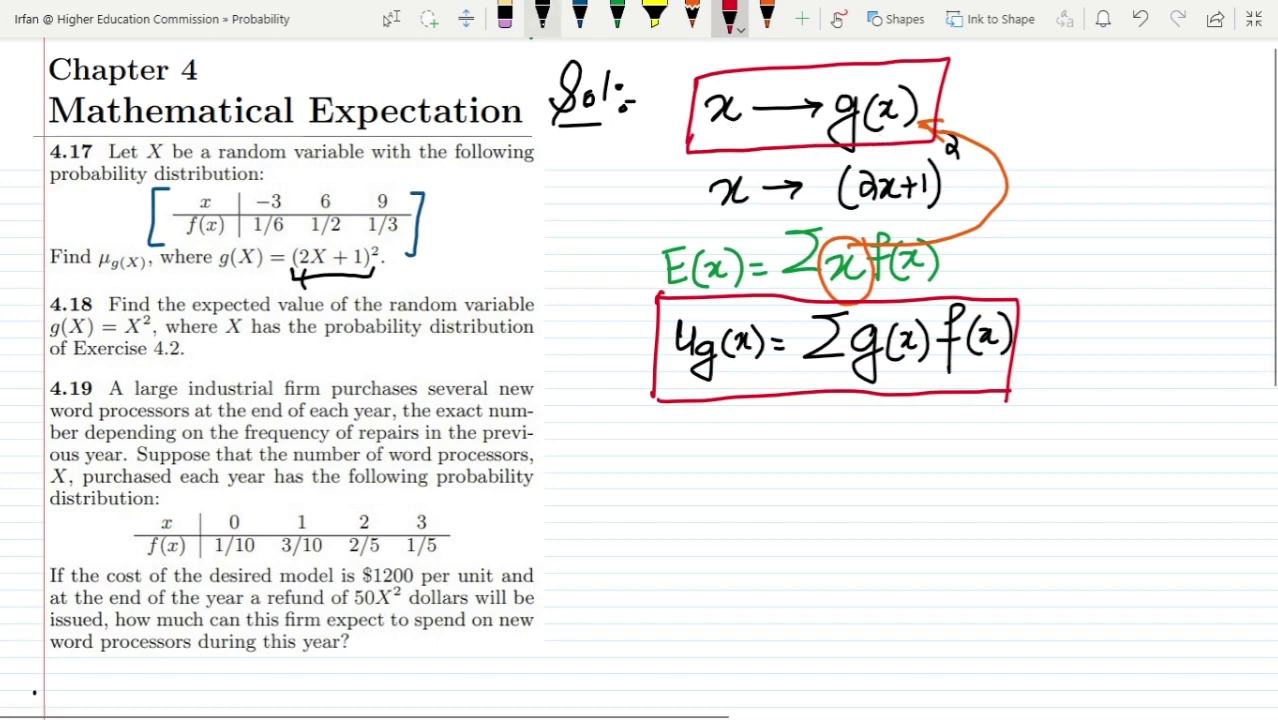
{"action": "left_click", "coordinate": [580, 15]}
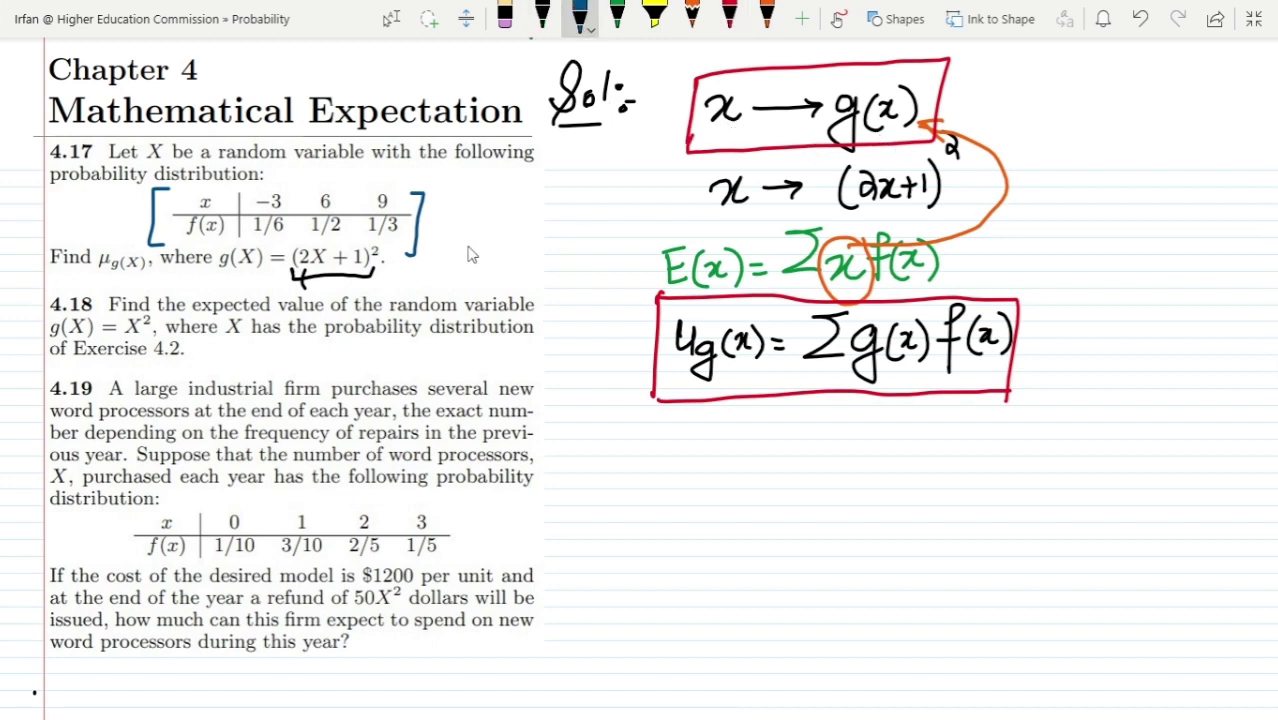
- Circle −3 and 9 in the 4.17 table and write 'x = −3, g(−3) =' below the boxed formula
{"action": "mouse_move", "coordinate": [251, 190]}
{"action": "left_mouse_down"}
{"action": "mouse_move", "coordinate": [291, 210]}
{"action": "mouse_move", "coordinate": [268, 255]}
{"action": "mouse_move", "coordinate": [262, 178]}
{"action": "mouse_move", "coordinate": [335, 180]}
{"action": "mouse_move", "coordinate": [335, 228]}
{"action": "mouse_move", "coordinate": [312, 186]}
{"action": "left_mouse_up"}
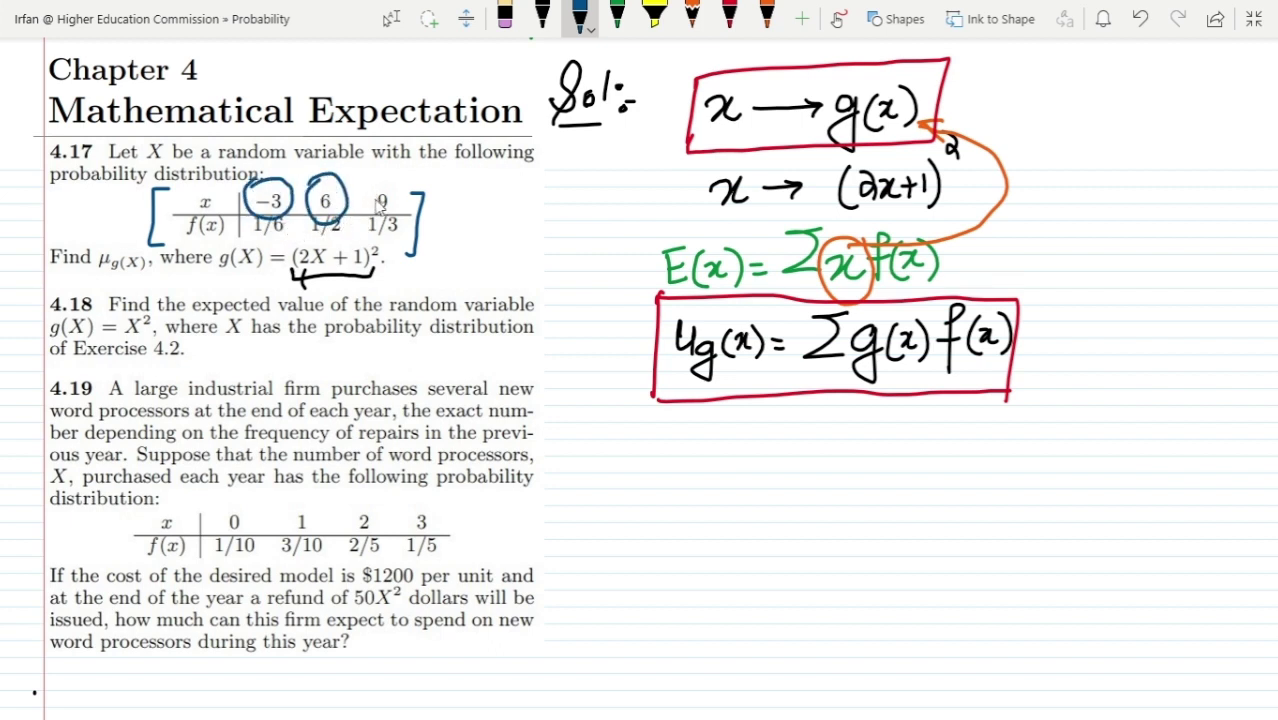
{"action": "mouse_move", "coordinate": [360, 205]}
{"action": "left_mouse_down"}
{"action": "mouse_move", "coordinate": [372, 182]}
{"action": "mouse_move", "coordinate": [403, 210]}
{"action": "left_mouse_up"}
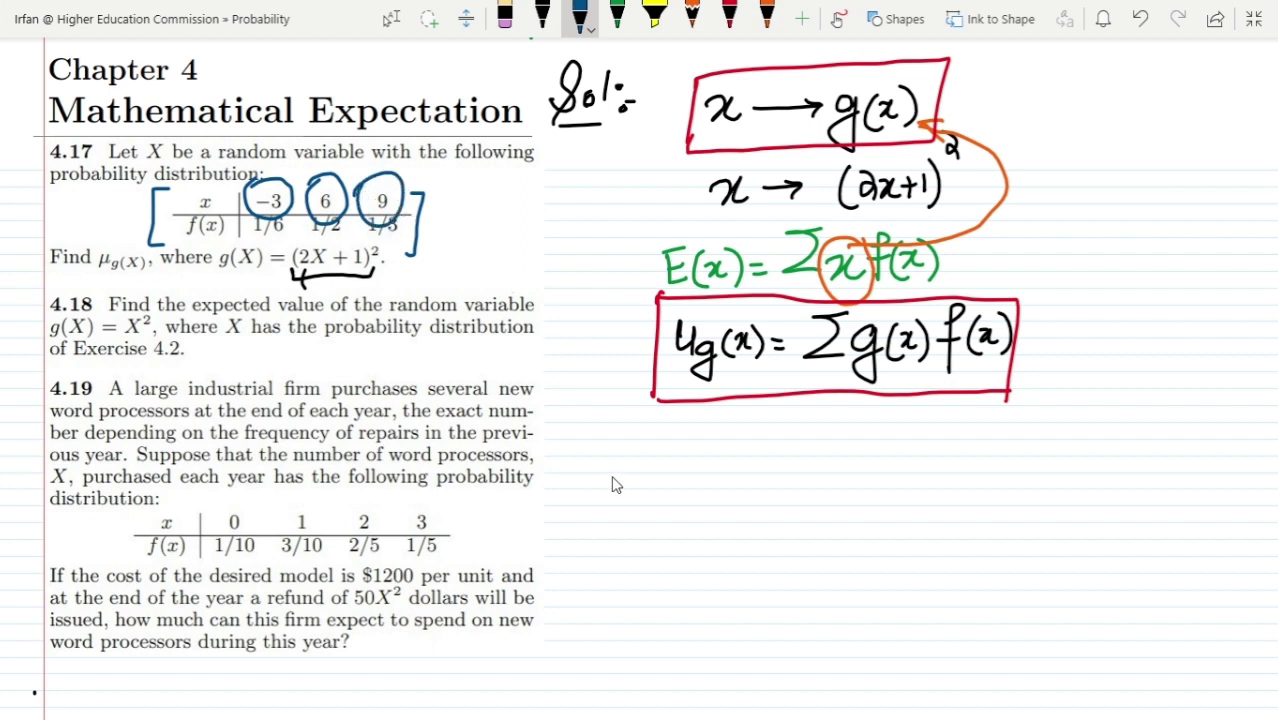
{"action": "mouse_move", "coordinate": [569, 441]}
{"action": "left_mouse_down"}
{"action": "mouse_move", "coordinate": [598, 458]}
{"action": "mouse_move", "coordinate": [578, 460]}
{"action": "left_mouse_up"}
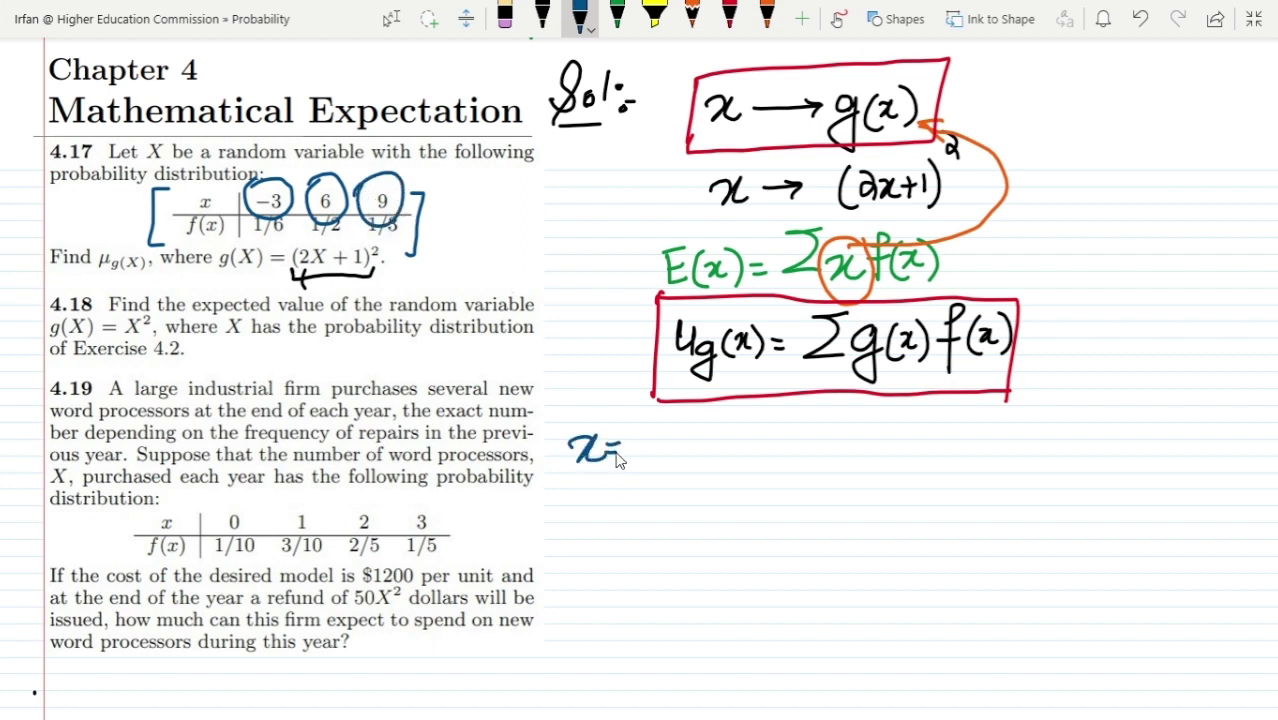
{"action": "left_click_drag", "start_coordinate": [651, 434], "coordinate": [673, 480]}
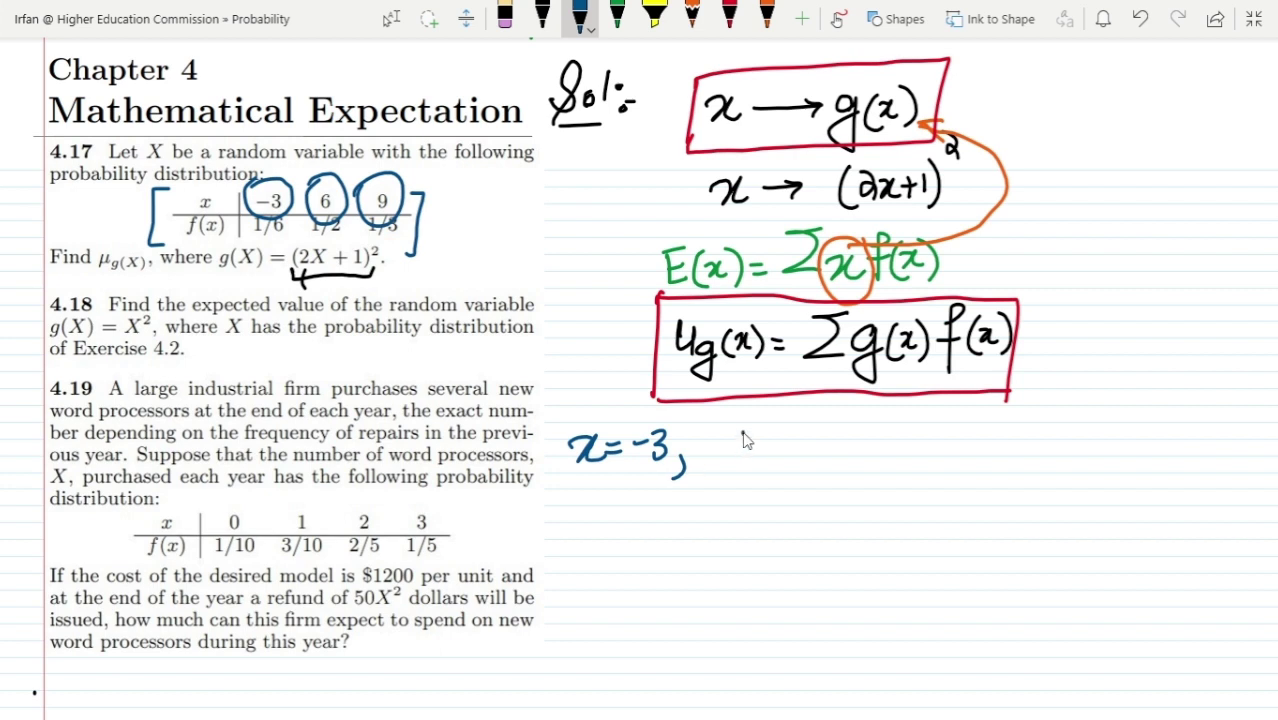
{"action": "mouse_move", "coordinate": [745, 440]}
{"action": "left_mouse_down"}
{"action": "mouse_move", "coordinate": [742, 474]}
{"action": "mouse_move", "coordinate": [720, 463]}
{"action": "mouse_move", "coordinate": [786, 440]}
{"action": "left_mouse_up"}
{"action": "mouse_move", "coordinate": [790, 430]}
{"action": "left_mouse_down"}
{"action": "mouse_move", "coordinate": [800, 450]}
{"action": "mouse_move", "coordinate": [788, 460]}
{"action": "left_mouse_up"}
{"action": "mouse_move", "coordinate": [810, 424]}
{"action": "left_mouse_down"}
{"action": "mouse_move", "coordinate": [812, 460]}
{"action": "mouse_move", "coordinate": [838, 440]}
{"action": "left_mouse_up"}
{"action": "left_click_drag", "start_coordinate": [824, 450], "coordinate": [838, 450]}
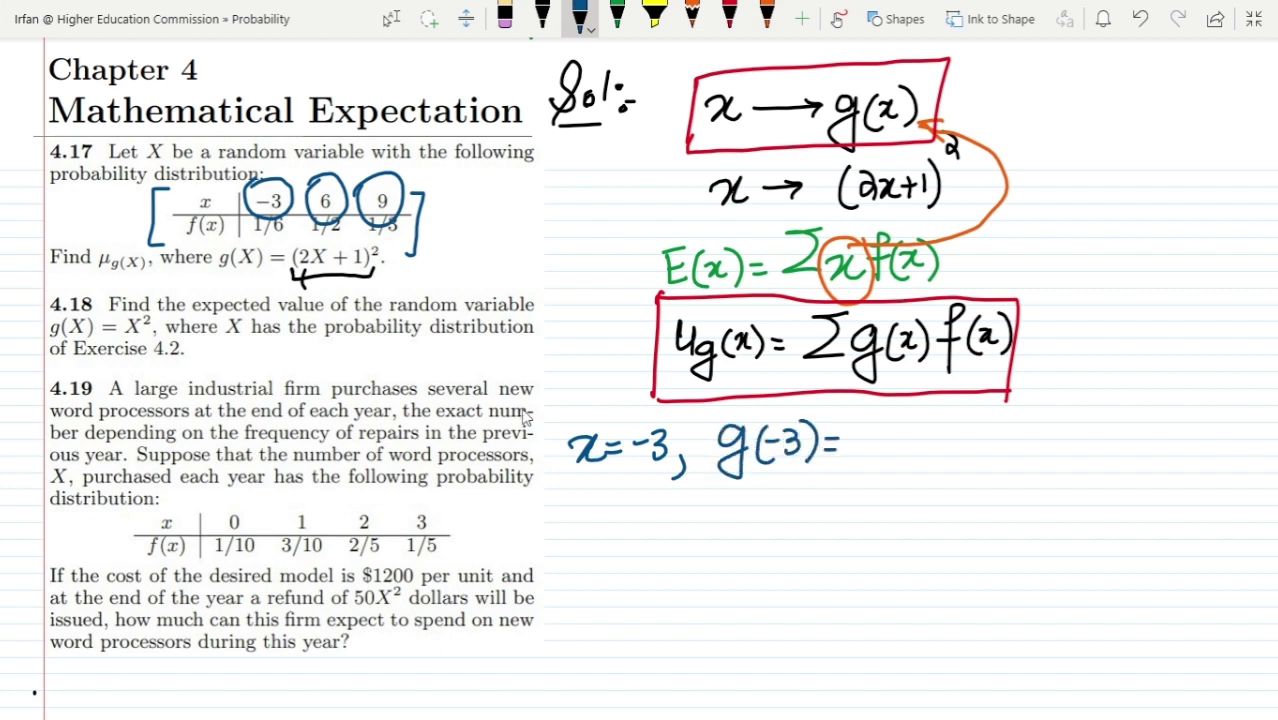
- Underline (2x+1) and complete g(−3) = (2(−3)+1)² = 25
{"action": "left_click_drag", "start_coordinate": [851, 214], "coordinate": [925, 212]}
{"action": "left_click_drag", "start_coordinate": [858, 428], "coordinate": [880, 460]}
{"action": "mouse_move", "coordinate": [904, 418]}
{"action": "left_mouse_down"}
{"action": "mouse_move", "coordinate": [894, 462]}
{"action": "mouse_move", "coordinate": [934, 442]}
{"action": "mouse_move", "coordinate": [920, 462]}
{"action": "left_mouse_up"}
{"action": "mouse_move", "coordinate": [944, 420]}
{"action": "left_mouse_down"}
{"action": "mouse_move", "coordinate": [952, 457]}
{"action": "mouse_move", "coordinate": [988, 443]}
{"action": "left_mouse_up"}
{"action": "mouse_move", "coordinate": [980, 426]}
{"action": "left_mouse_down"}
{"action": "mouse_move", "coordinate": [980, 464]}
{"action": "mouse_move", "coordinate": [996, 462]}
{"action": "left_mouse_up"}
{"action": "left_click_drag", "start_coordinate": [1000, 410], "coordinate": [1004, 462]}
{"action": "left_click_drag", "start_coordinate": [862, 406], "coordinate": [880, 486]}
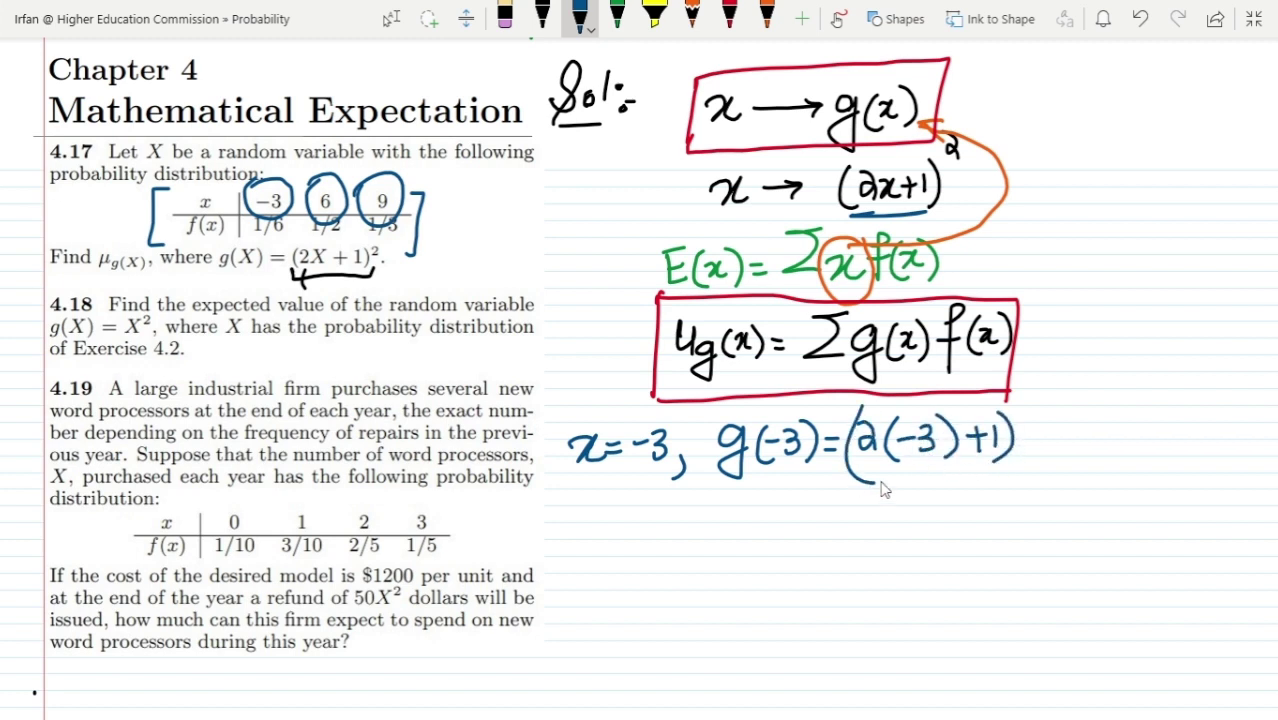
{"action": "left_click_drag", "start_coordinate": [1012, 406], "coordinate": [1035, 436]}
{"action": "left_click_drag", "start_coordinate": [1022, 446], "coordinate": [1036, 446]}
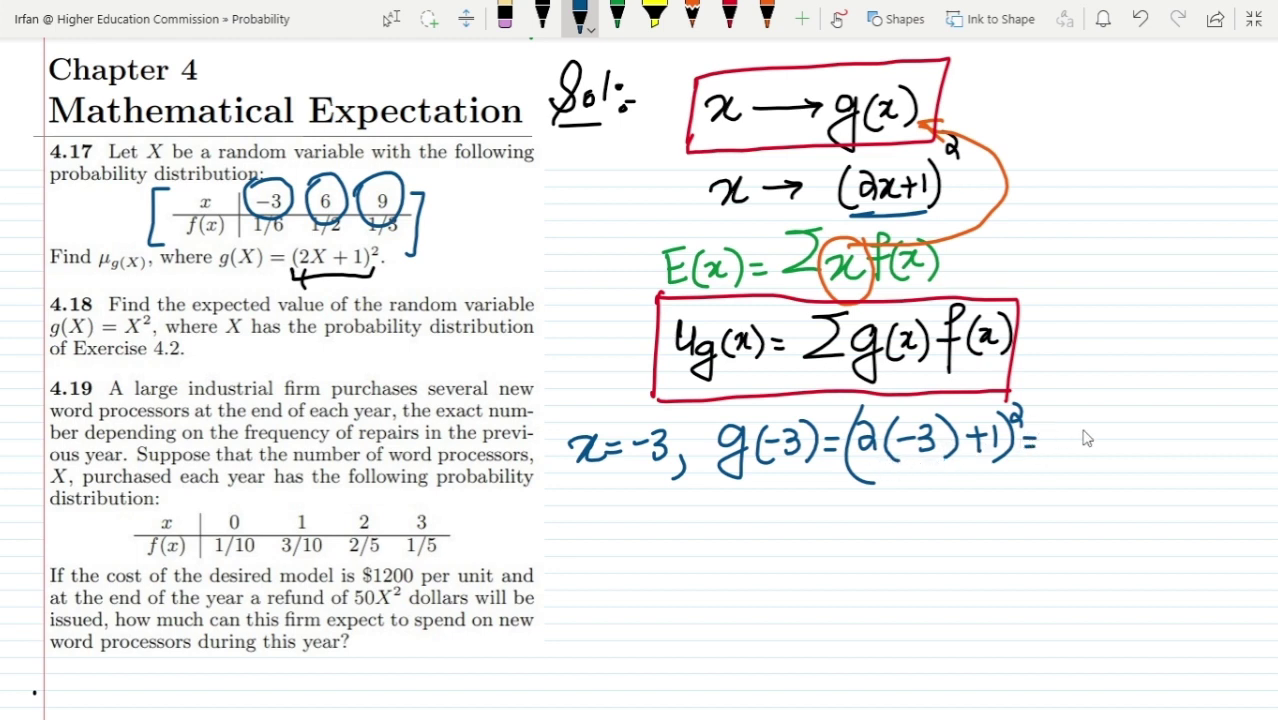
{"action": "mouse_move", "coordinate": [1052, 422]}
{"action": "left_mouse_down"}
{"action": "mouse_move", "coordinate": [1072, 452]}
{"action": "mouse_move", "coordinate": [1088, 440]}
{"action": "mouse_move", "coordinate": [1078, 456]}
{"action": "left_mouse_up"}
{"action": "left_click_drag", "start_coordinate": [1080, 418], "coordinate": [1098, 416]}
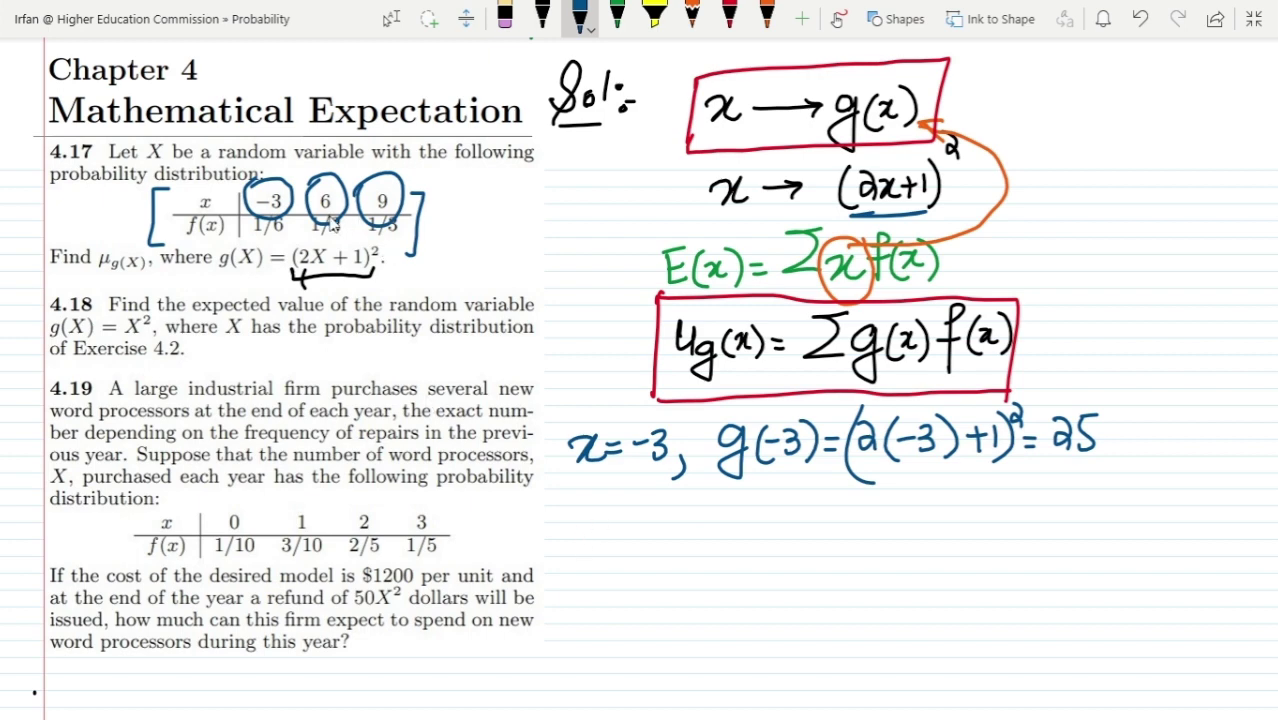
- Begin the next line with x = 6
{"action": "mouse_move", "coordinate": [586, 514]}
{"action": "left_mouse_down"}
{"action": "mouse_move", "coordinate": [594, 534]}
{"action": "mouse_move", "coordinate": [628, 520]}
{"action": "left_mouse_up"}
{"action": "mouse_move", "coordinate": [614, 528]}
{"action": "left_mouse_down"}
{"action": "mouse_move", "coordinate": [653, 537]}
{"action": "mouse_move", "coordinate": [642, 530]}
{"action": "left_mouse_up"}
{"action": "left_click_drag", "start_coordinate": [670, 532], "coordinate": [673, 563]}
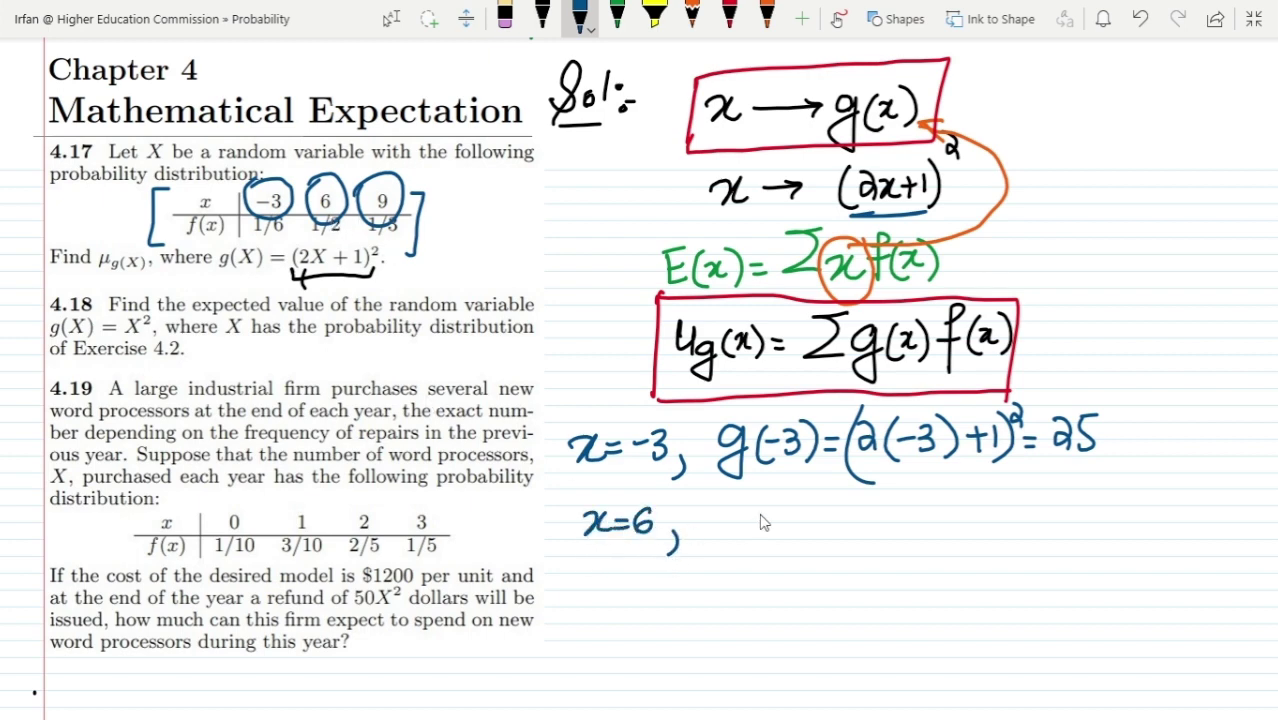
- Write g(6) = (2(6)+1)² = 169 on the x = 6 line
{"action": "mouse_move", "coordinate": [742, 512]}
{"action": "left_mouse_down"}
{"action": "mouse_move", "coordinate": [718, 556]}
{"action": "mouse_move", "coordinate": [776, 540]}
{"action": "mouse_move", "coordinate": [792, 556]}
{"action": "mouse_move", "coordinate": [828, 523]}
{"action": "left_mouse_up"}
{"action": "mouse_move", "coordinate": [815, 532]}
{"action": "left_mouse_down"}
{"action": "mouse_move", "coordinate": [857, 528]}
{"action": "mouse_move", "coordinate": [866, 547]}
{"action": "left_mouse_up"}
{"action": "mouse_move", "coordinate": [884, 510]}
{"action": "left_mouse_down"}
{"action": "mouse_move", "coordinate": [897, 536]}
{"action": "mouse_move", "coordinate": [918, 541]}
{"action": "mouse_move", "coordinate": [908, 546]}
{"action": "left_mouse_up"}
{"action": "mouse_move", "coordinate": [932, 504]}
{"action": "left_mouse_down"}
{"action": "mouse_move", "coordinate": [924, 526]}
{"action": "mouse_move", "coordinate": [949, 516]}
{"action": "mouse_move", "coordinate": [945, 538]}
{"action": "left_mouse_up"}
{"action": "mouse_move", "coordinate": [960, 522]}
{"action": "left_mouse_down"}
{"action": "mouse_move", "coordinate": [980, 522]}
{"action": "mouse_move", "coordinate": [970, 536]}
{"action": "left_mouse_up"}
{"action": "mouse_move", "coordinate": [986, 506]}
{"action": "left_mouse_down"}
{"action": "mouse_move", "coordinate": [996, 542]}
{"action": "mouse_move", "coordinate": [1011, 508]}
{"action": "left_mouse_up"}
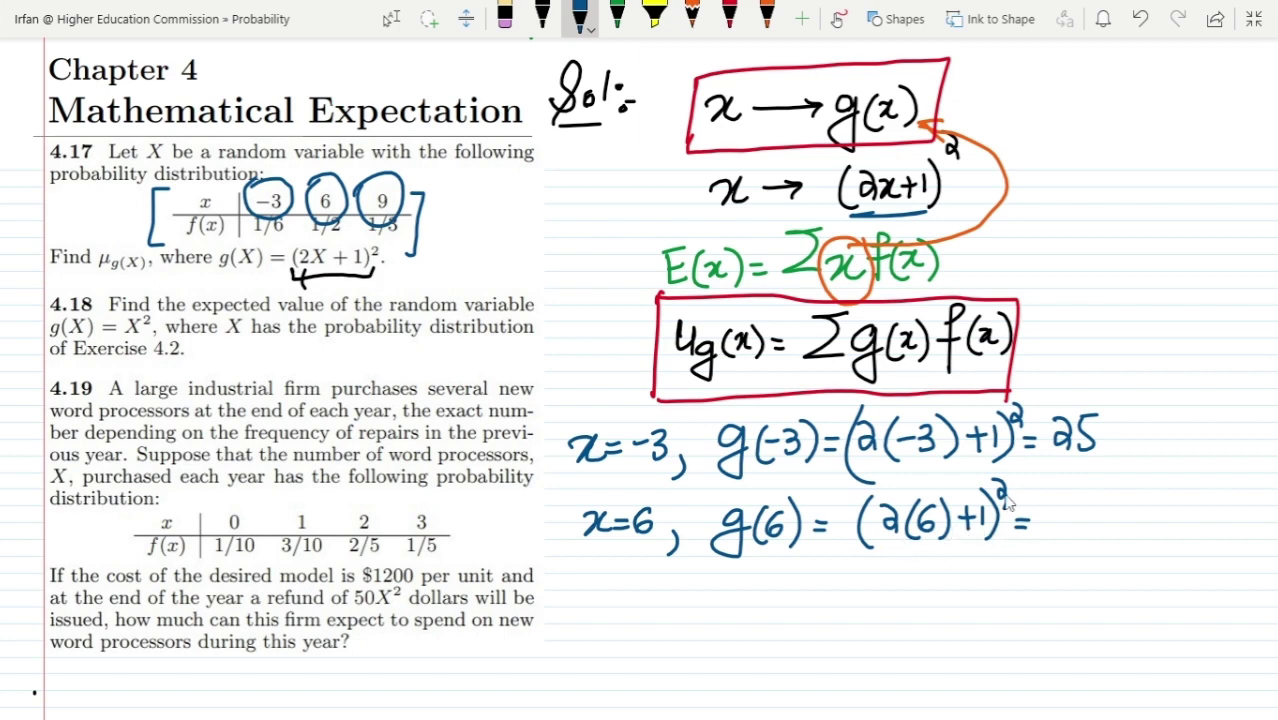
{"action": "mouse_move", "coordinate": [1050, 490]}
{"action": "left_mouse_down"}
{"action": "mouse_move", "coordinate": [1048, 530]}
{"action": "mouse_move", "coordinate": [1086, 508]}
{"action": "mouse_move", "coordinate": [1098, 526]}
{"action": "left_mouse_up"}
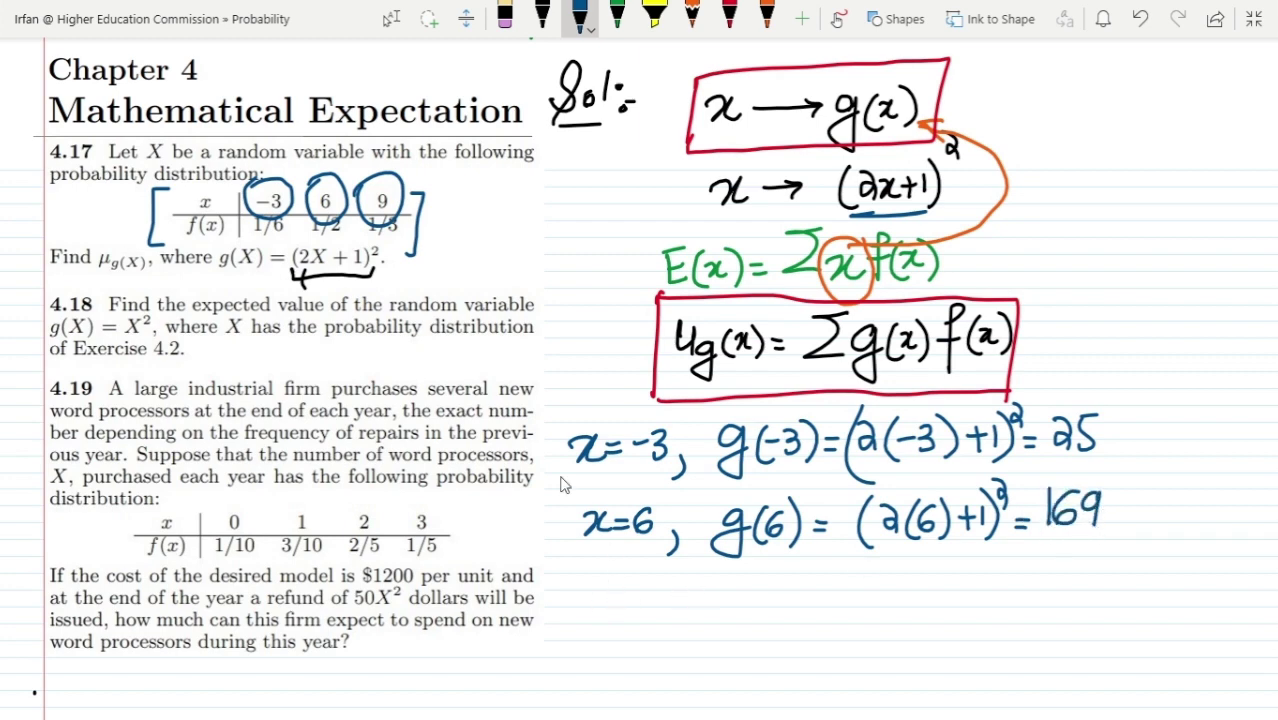
- Add the line x = 9, g(9) = (2(9)+1)² = 361
{"action": "mouse_move", "coordinate": [586, 600]}
{"action": "left_mouse_down"}
{"action": "mouse_move", "coordinate": [604, 618]}
{"action": "mouse_move", "coordinate": [614, 598]}
{"action": "left_mouse_up"}
{"action": "left_click_drag", "start_coordinate": [620, 600], "coordinate": [638, 608]}
{"action": "mouse_move", "coordinate": [654, 590]}
{"action": "left_mouse_down"}
{"action": "mouse_move", "coordinate": [652, 614]}
{"action": "mouse_move", "coordinate": [694, 628]}
{"action": "left_mouse_up"}
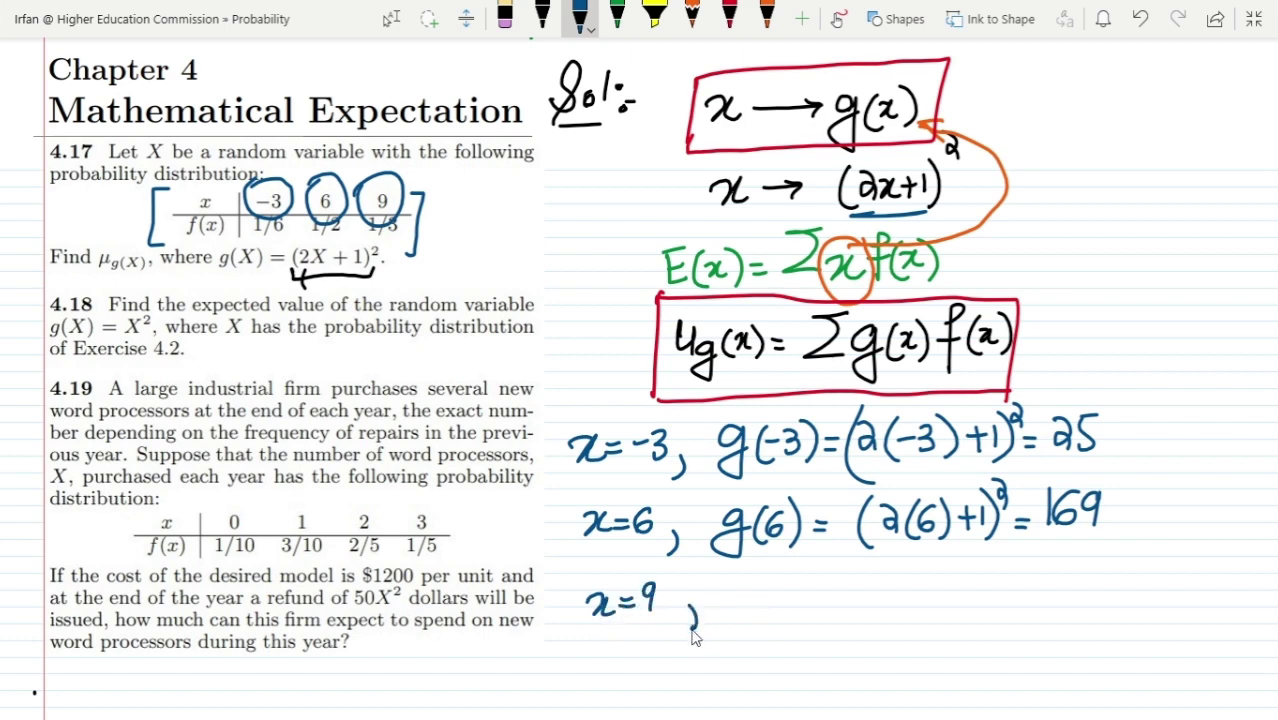
{"action": "mouse_move", "coordinate": [748, 590]}
{"action": "left_mouse_down"}
{"action": "mouse_move", "coordinate": [732, 628]}
{"action": "mouse_move", "coordinate": [760, 625]}
{"action": "mouse_move", "coordinate": [792, 588]}
{"action": "left_mouse_up"}
{"action": "left_click_drag", "start_coordinate": [792, 588], "coordinate": [796, 624]}
{"action": "left_click_drag", "start_coordinate": [812, 592], "coordinate": [824, 592]}
{"action": "left_click_drag", "start_coordinate": [812, 602], "coordinate": [904, 598]}
{"action": "mouse_move", "coordinate": [934, 578]}
{"action": "left_mouse_down"}
{"action": "mouse_move", "coordinate": [952, 606]}
{"action": "mouse_move", "coordinate": [980, 588]}
{"action": "left_mouse_up"}
{"action": "mouse_move", "coordinate": [971, 578]}
{"action": "left_mouse_down"}
{"action": "mouse_move", "coordinate": [971, 599]}
{"action": "mouse_move", "coordinate": [987, 598]}
{"action": "left_mouse_up"}
{"action": "mouse_move", "coordinate": [998, 558]}
{"action": "left_mouse_down"}
{"action": "mouse_move", "coordinate": [994, 602]}
{"action": "mouse_move", "coordinate": [1009, 545]}
{"action": "mouse_move", "coordinate": [1015, 568]}
{"action": "mouse_move", "coordinate": [1047, 593]}
{"action": "left_mouse_up"}
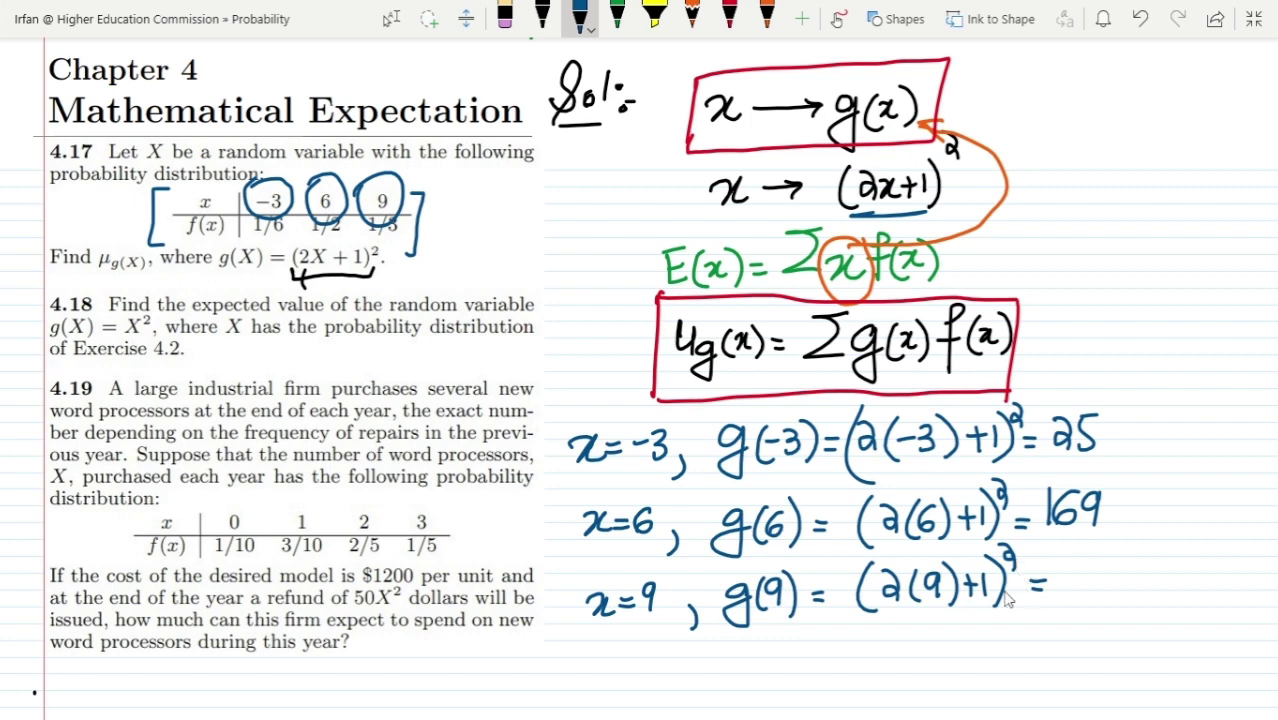
{"action": "mouse_move", "coordinate": [1066, 568]}
{"action": "left_mouse_down"}
{"action": "mouse_move", "coordinate": [1080, 594]}
{"action": "mouse_move", "coordinate": [1098, 581]}
{"action": "left_mouse_up"}
{"action": "left_click_drag", "start_coordinate": [1118, 563], "coordinate": [1118, 592]}
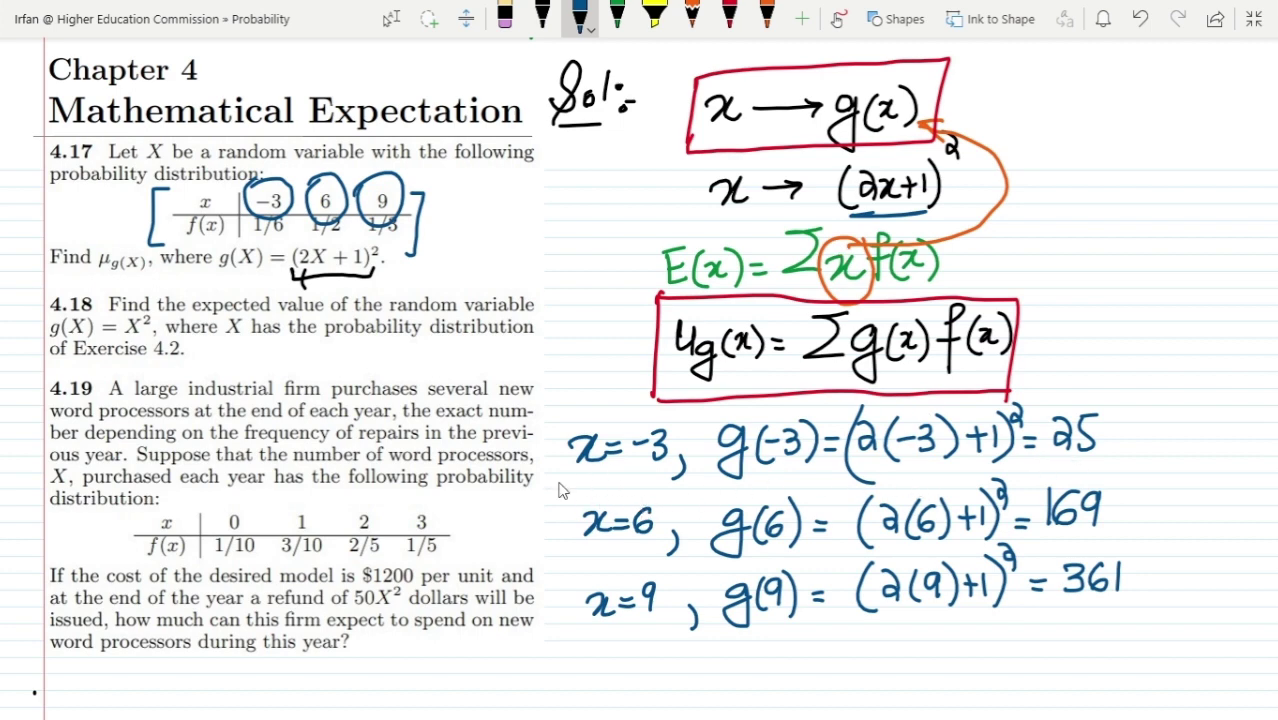
- Underline x = −3, x = 6 and x = 9 in black
{"action": "left_click", "coordinate": [541, 12]}
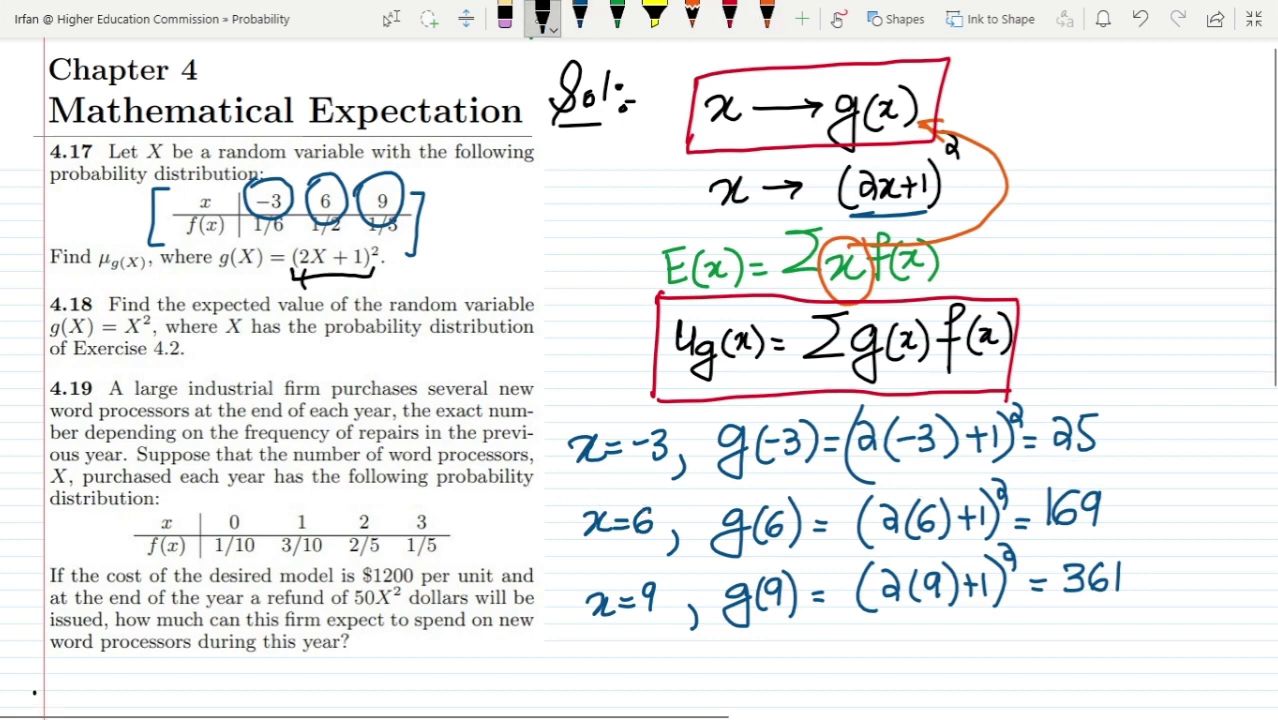
{"action": "left_click_drag", "start_coordinate": [567, 484], "coordinate": [684, 477]}
{"action": "left_click_drag", "start_coordinate": [575, 550], "coordinate": [656, 542]}
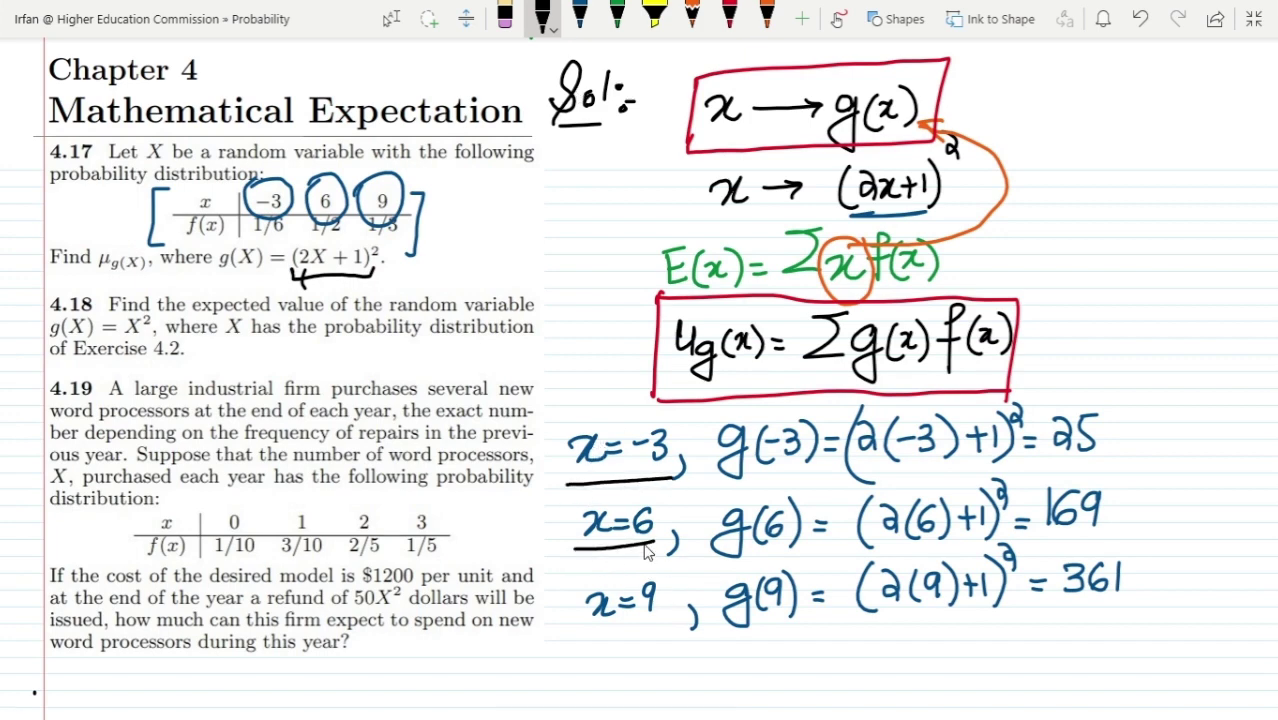
{"action": "left_click_drag", "start_coordinate": [586, 630], "coordinate": [656, 618]}
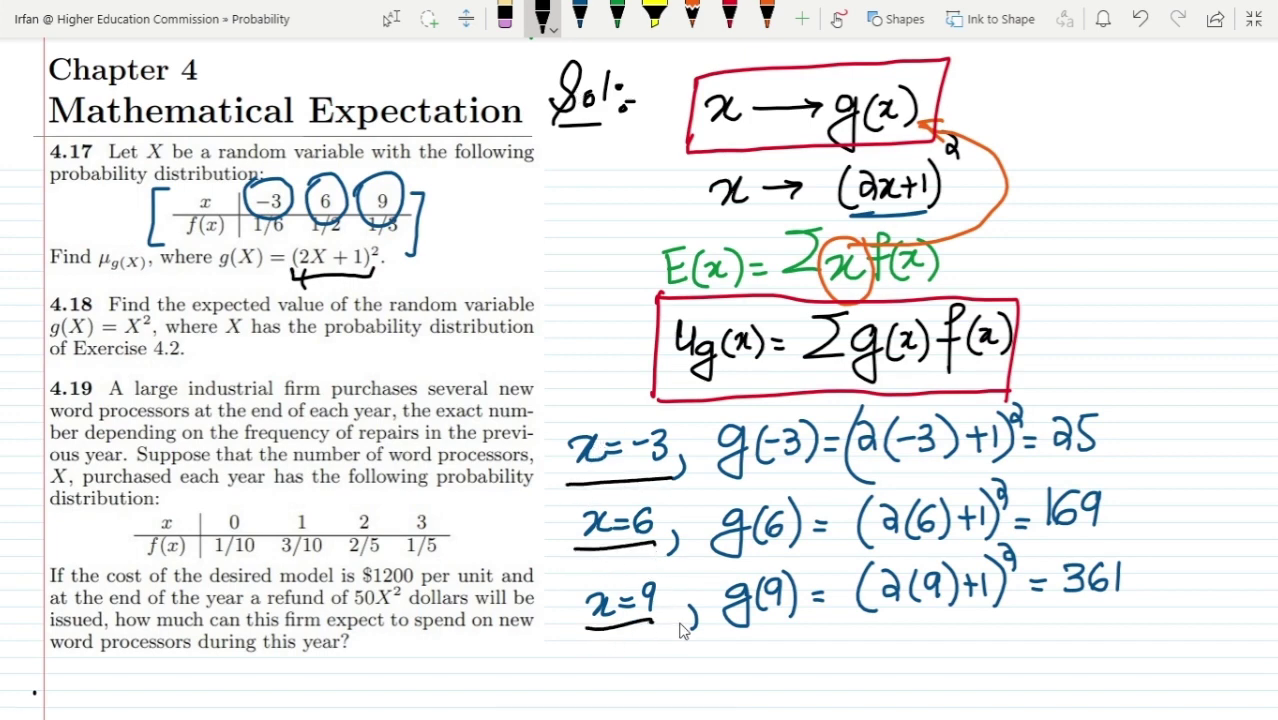
- Scroll down and draw black vertical and horizontal table lines below the calculations
{"action": "key", "text": "Escape"}
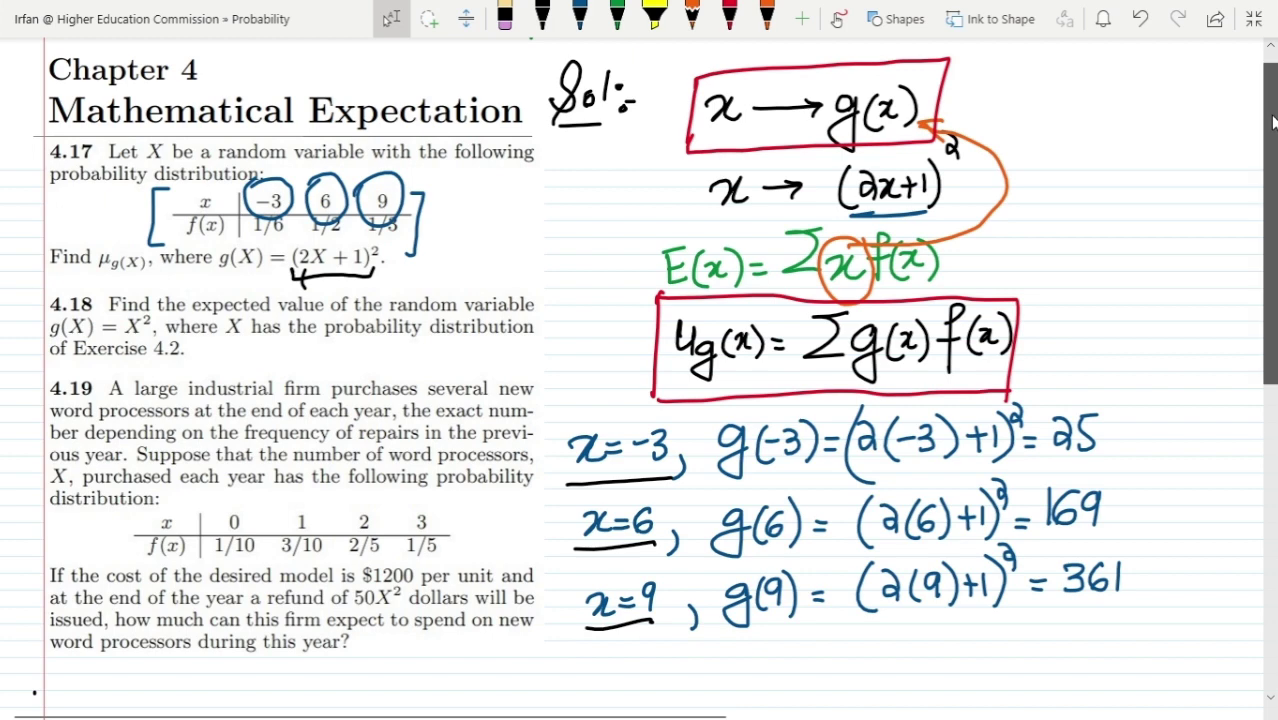
{"action": "left_click_drag", "start_coordinate": [1267, 122], "coordinate": [1265, 172]}
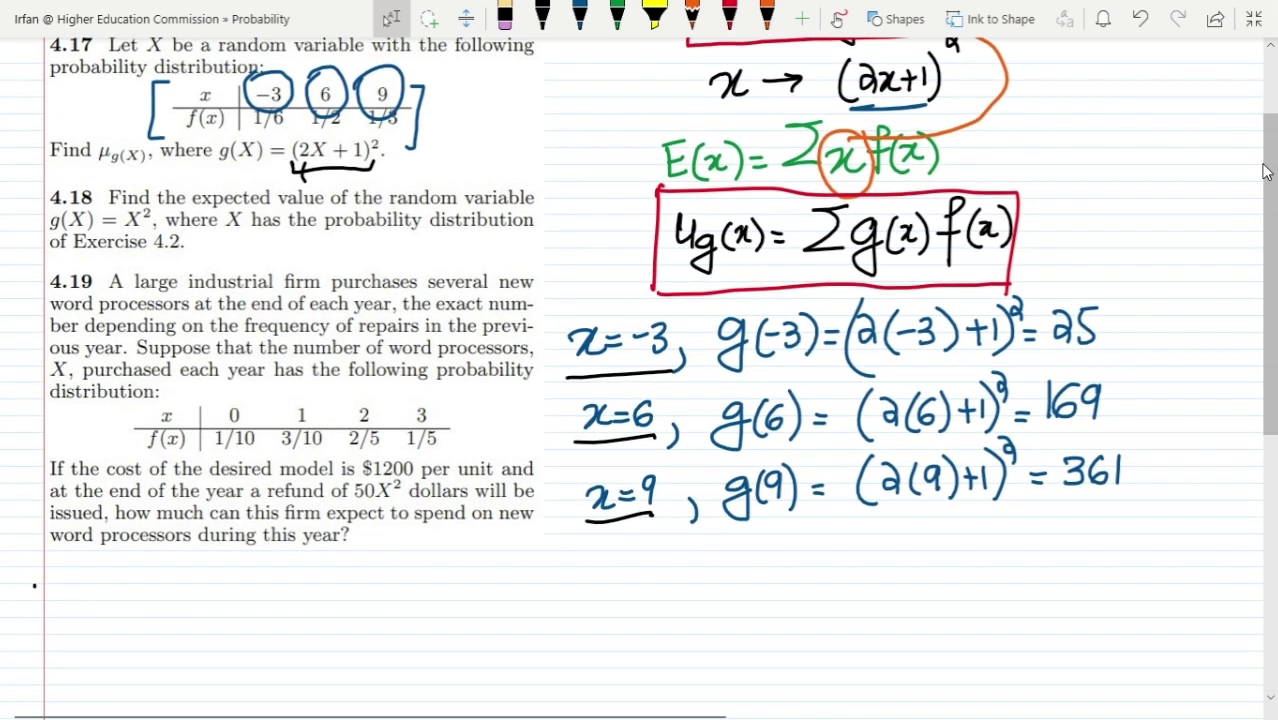
{"action": "left_click", "coordinate": [541, 16]}
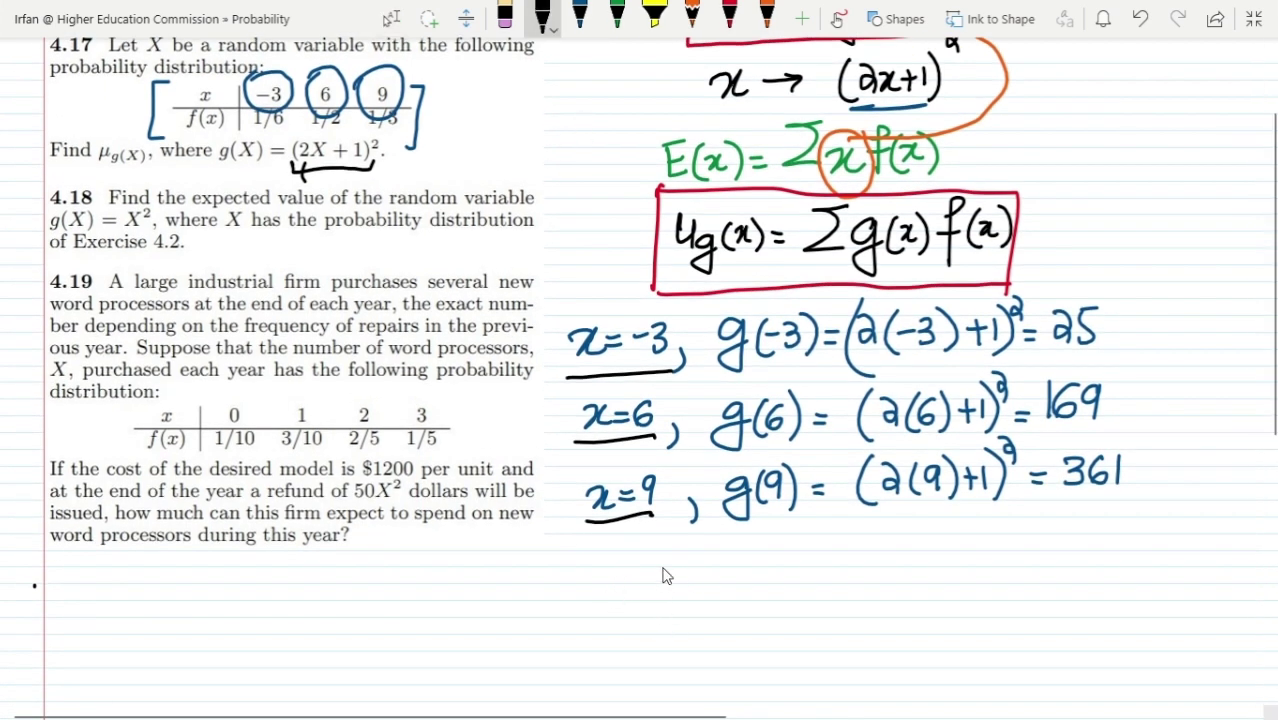
{"action": "left_click_drag", "start_coordinate": [652, 540], "coordinate": [650, 708]}
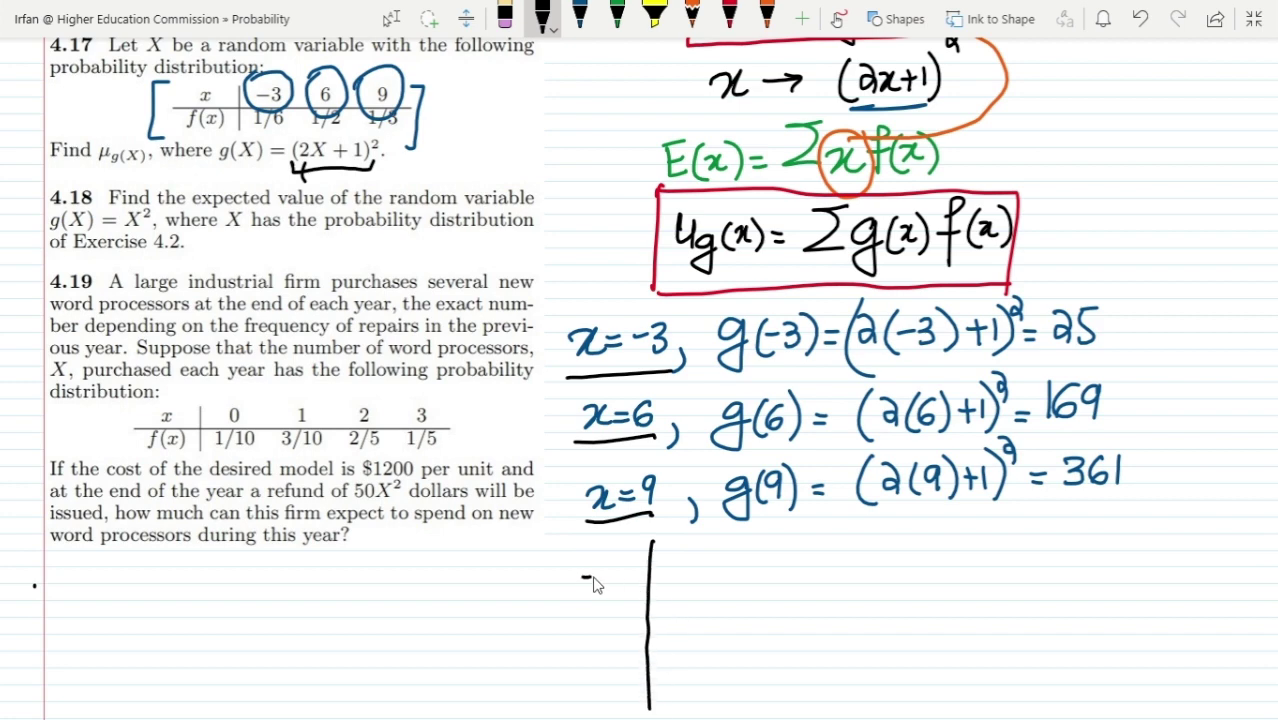
{"action": "left_click_drag", "start_coordinate": [593, 578], "coordinate": [1040, 553]}
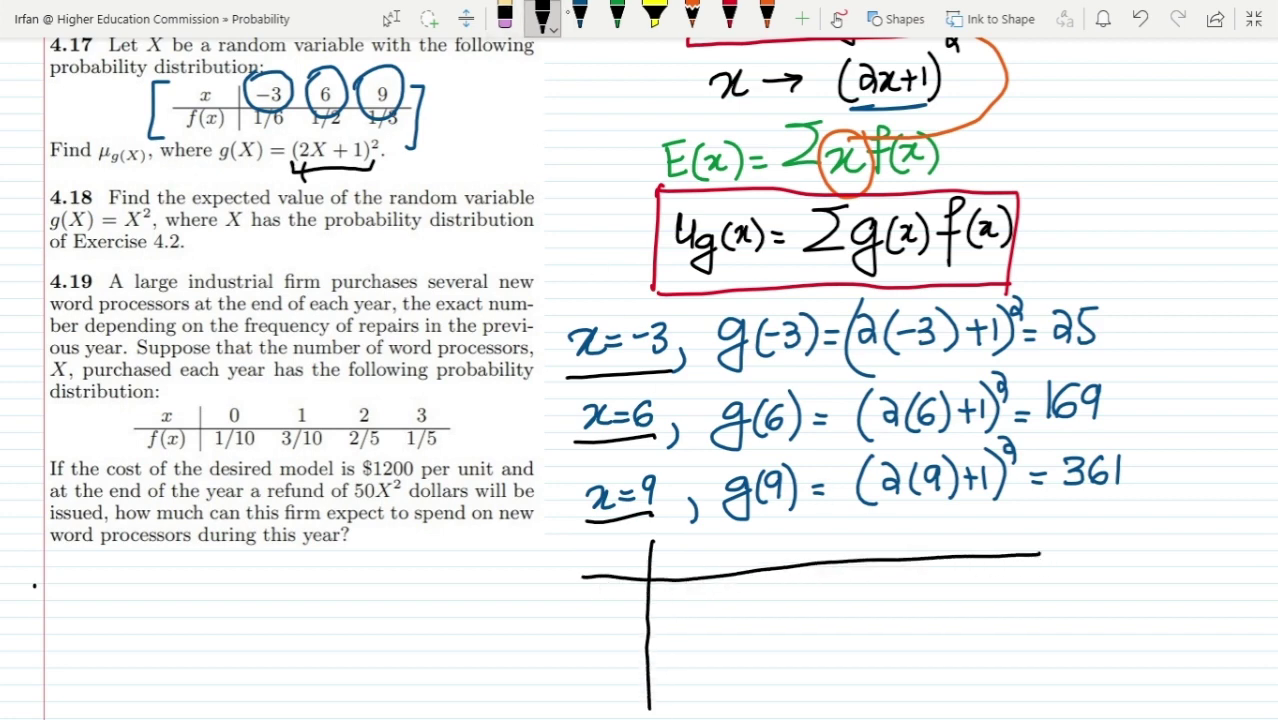
- Label the table rows x, f(x) and g(x) in green
{"action": "left_click", "coordinate": [580, 16]}
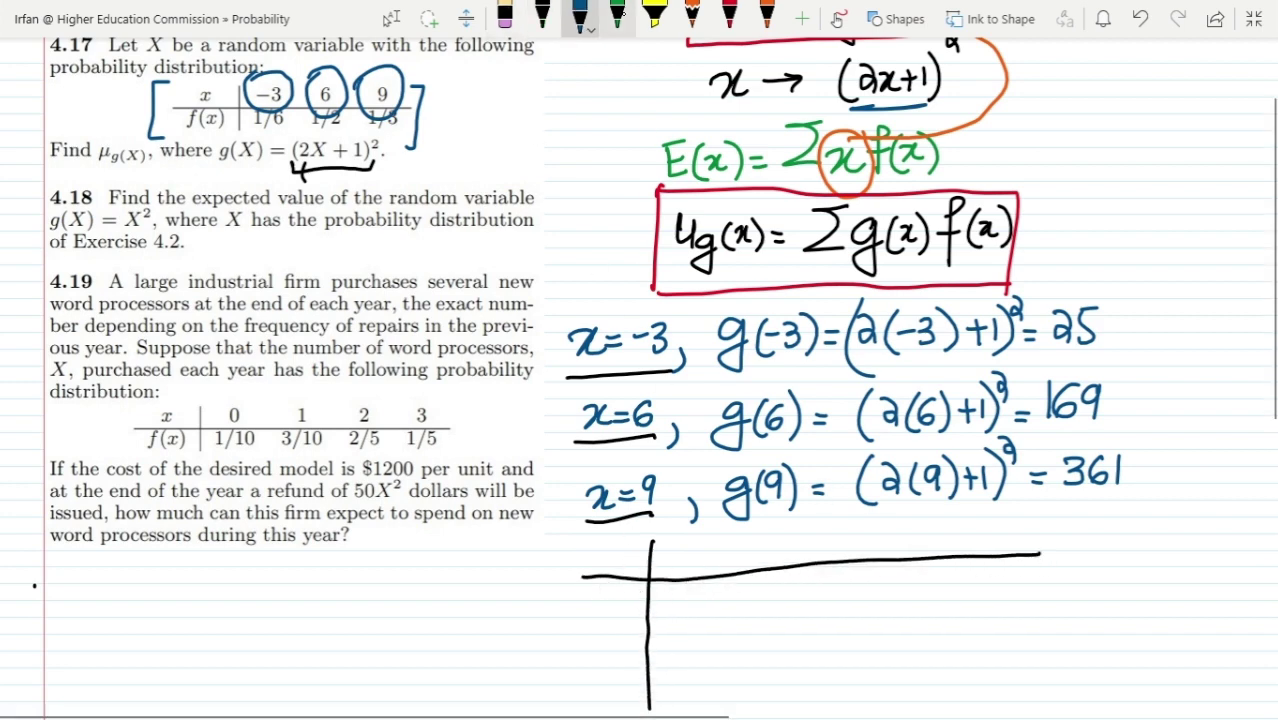
{"action": "left_click", "coordinate": [618, 16]}
{"action": "mouse_move", "coordinate": [604, 548]}
{"action": "left_mouse_down"}
{"action": "mouse_move", "coordinate": [622, 568]}
{"action": "mouse_move", "coordinate": [606, 572]}
{"action": "mouse_move", "coordinate": [584, 632]}
{"action": "mouse_move", "coordinate": [626, 630]}
{"action": "left_mouse_up"}
{"action": "mouse_move", "coordinate": [626, 606]}
{"action": "left_mouse_down"}
{"action": "mouse_move", "coordinate": [611, 632]}
{"action": "mouse_move", "coordinate": [633, 632]}
{"action": "mouse_move", "coordinate": [588, 712]}
{"action": "mouse_move", "coordinate": [562, 692]}
{"action": "left_mouse_up"}
{"action": "mouse_move", "coordinate": [612, 658]}
{"action": "left_mouse_down"}
{"action": "mouse_move", "coordinate": [606, 702]}
{"action": "mouse_move", "coordinate": [628, 694]}
{"action": "left_mouse_up"}
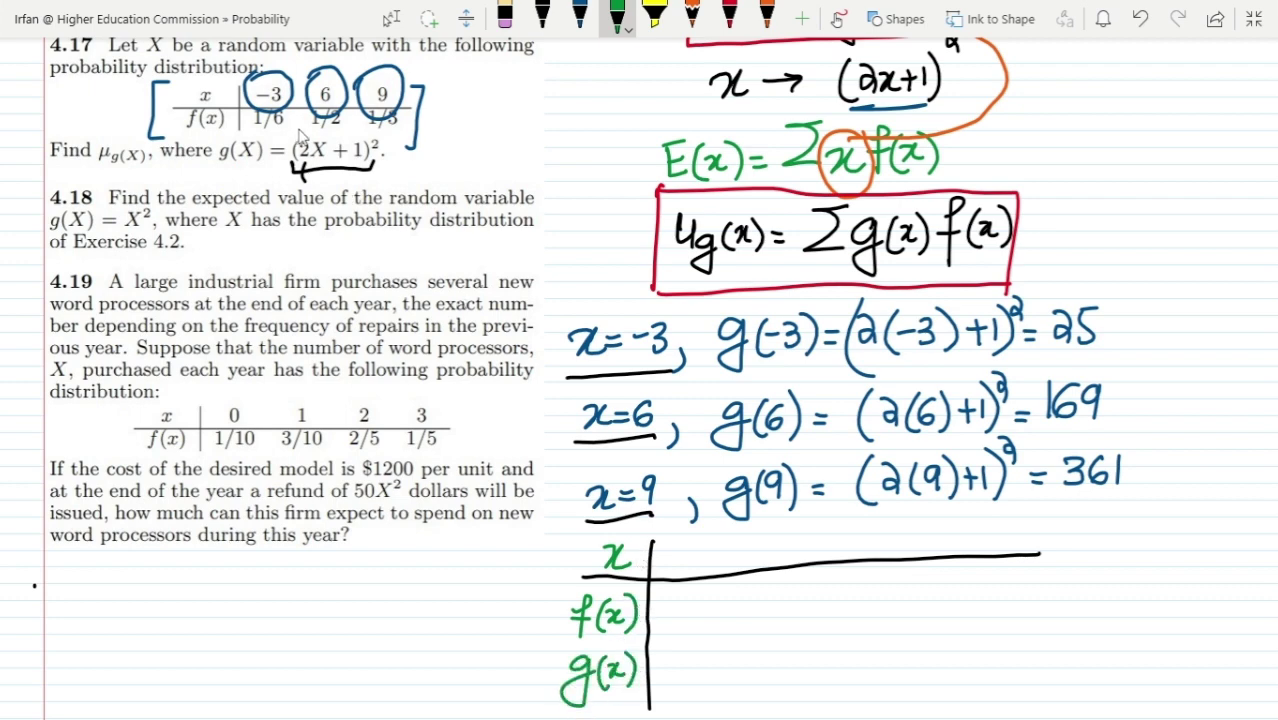
- Enter −3, 6 and 9 in the table's x row
{"action": "left_click_drag", "start_coordinate": [676, 562], "coordinate": [702, 574]}
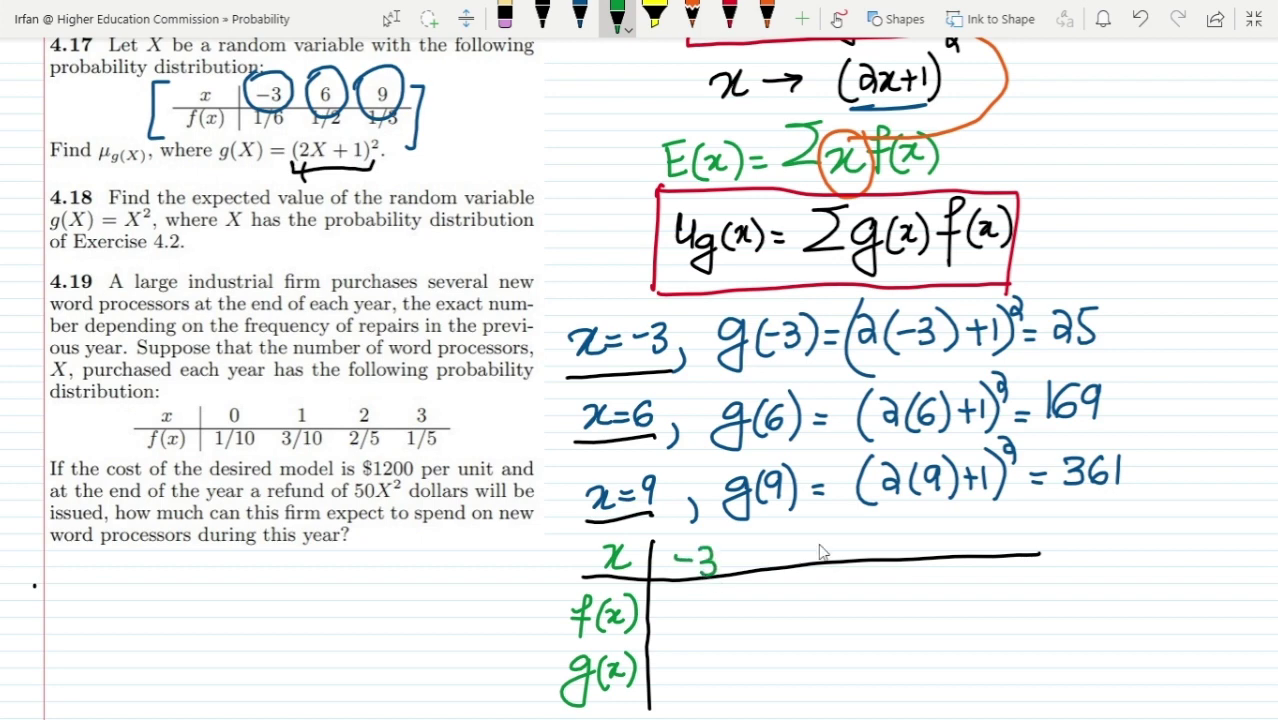
{"action": "mouse_move", "coordinate": [818, 538]}
{"action": "left_mouse_down"}
{"action": "mouse_move", "coordinate": [795, 575]}
{"action": "mouse_move", "coordinate": [808, 562]}
{"action": "left_mouse_up"}
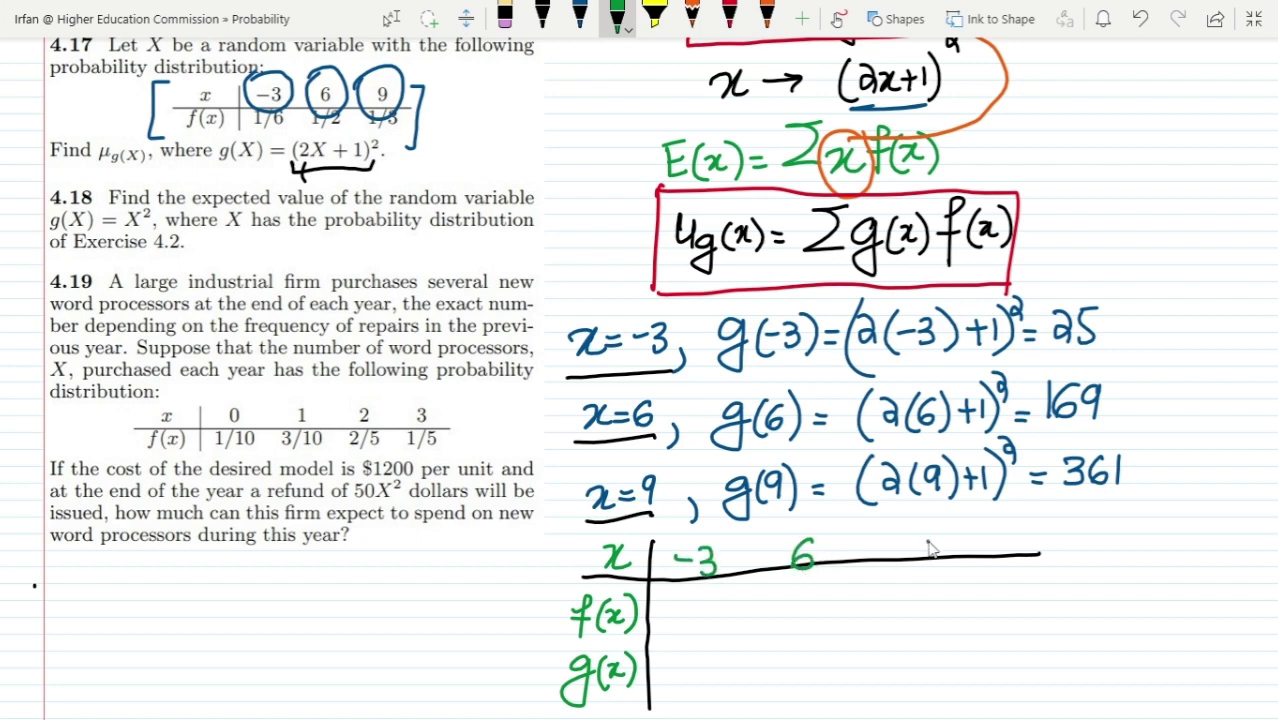
{"action": "left_click_drag", "start_coordinate": [928, 536], "coordinate": [920, 566]}
- Enter 1/6, 1/2, 1/3 in the f(x) row and circle the g(−3) result 25
{"action": "mouse_move", "coordinate": [690, 594]}
{"action": "left_mouse_down"}
{"action": "mouse_move", "coordinate": [703, 632]}
{"action": "mouse_move", "coordinate": [713, 625]}
{"action": "left_mouse_up"}
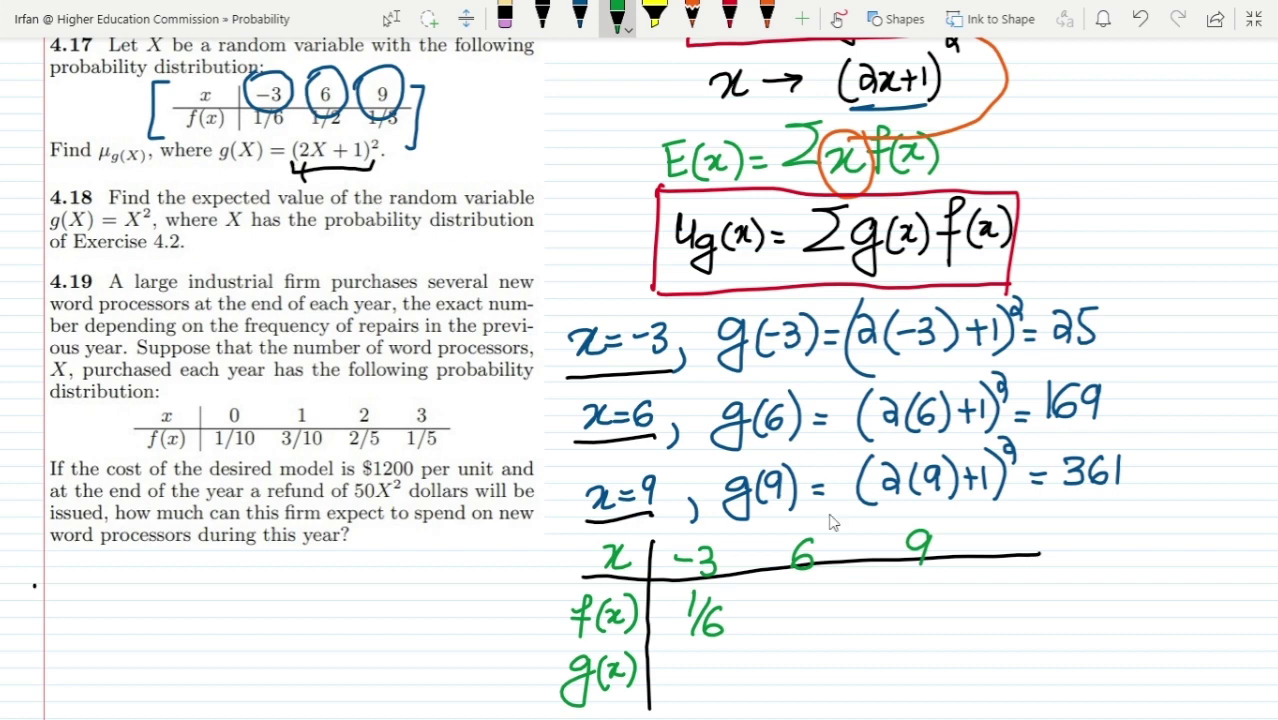
{"action": "mouse_move", "coordinate": [804, 588]}
{"action": "left_mouse_down"}
{"action": "mouse_move", "coordinate": [805, 626]}
{"action": "mouse_move", "coordinate": [828, 628]}
{"action": "left_mouse_up"}
{"action": "mouse_move", "coordinate": [918, 586]}
{"action": "left_mouse_down"}
{"action": "mouse_move", "coordinate": [916, 624]}
{"action": "mouse_move", "coordinate": [934, 628]}
{"action": "left_mouse_up"}
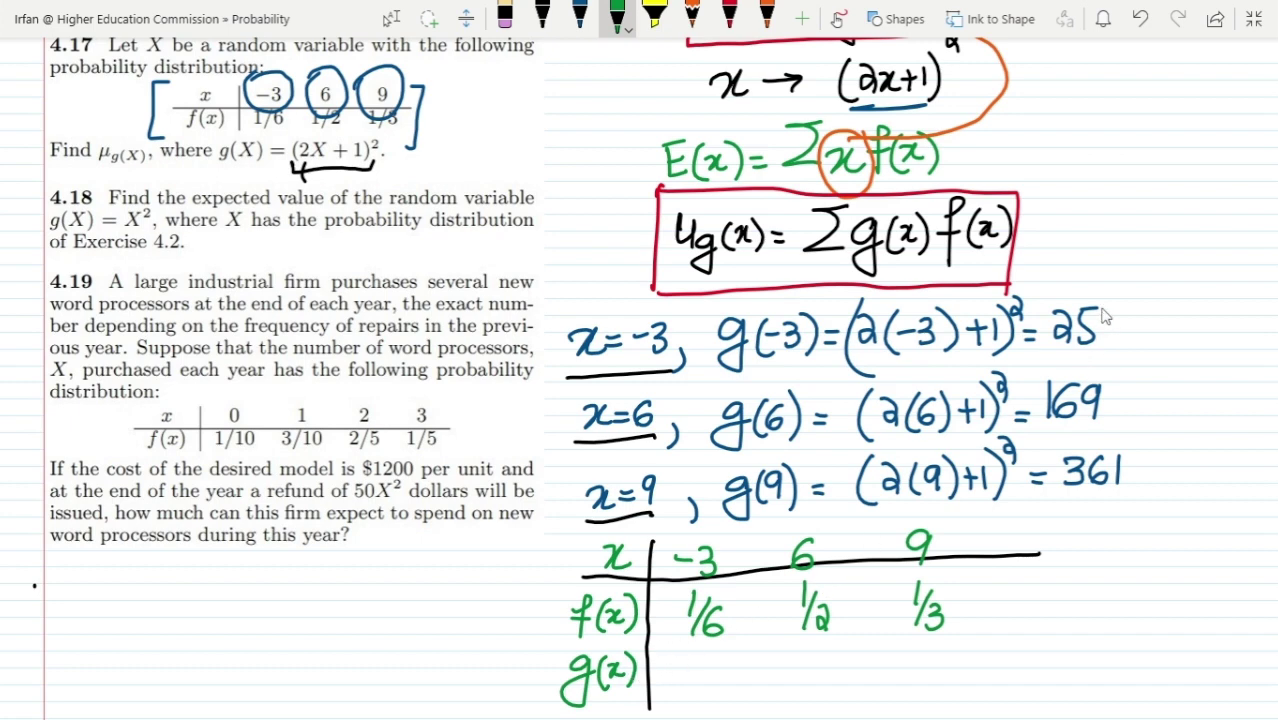
{"action": "mouse_move", "coordinate": [1050, 296]}
{"action": "left_mouse_down"}
{"action": "mouse_move", "coordinate": [1113, 328]}
{"action": "mouse_move", "coordinate": [1053, 362]}
{"action": "mouse_move", "coordinate": [1098, 296]}
{"action": "left_mouse_up"}
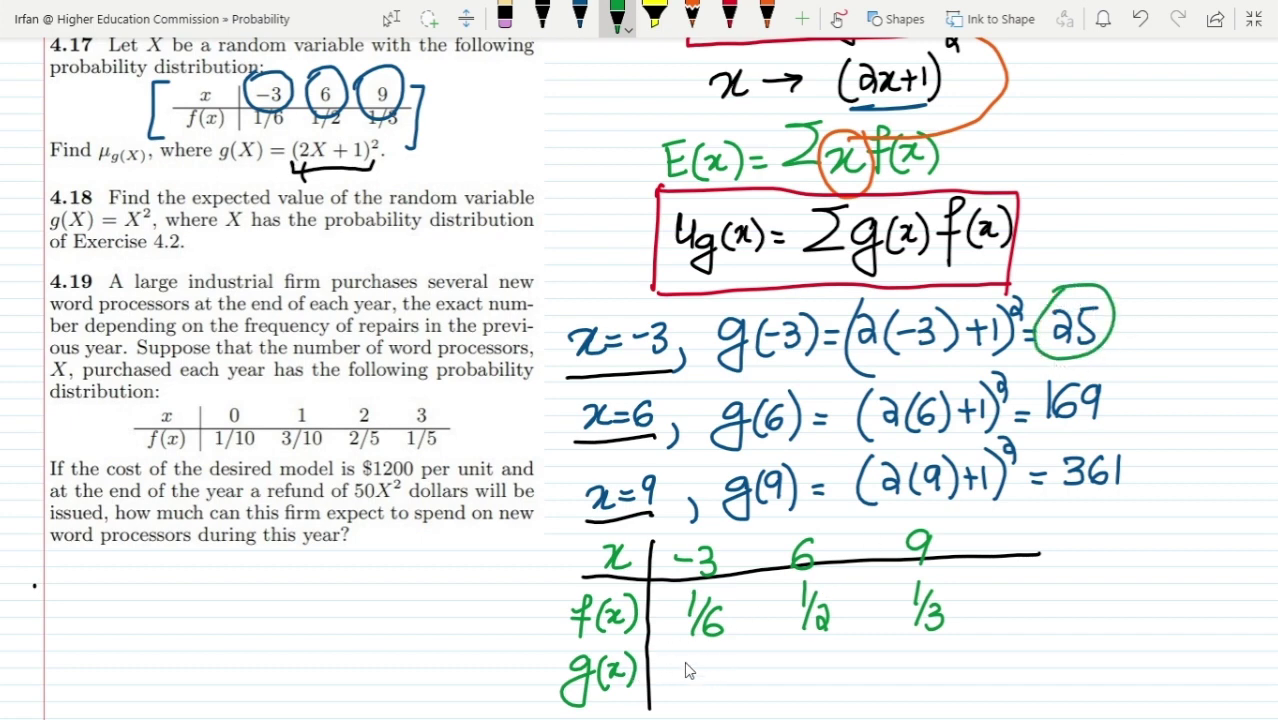
- Fill the g(x) row with 25, 169, 361, circling each computed result, and tick the boxed formula
{"action": "mouse_move", "coordinate": [688, 662]}
{"action": "left_mouse_down"}
{"action": "mouse_move", "coordinate": [721, 685]}
{"action": "mouse_move", "coordinate": [732, 655]}
{"action": "left_mouse_up"}
{"action": "mouse_move", "coordinate": [1040, 380]}
{"action": "left_mouse_down"}
{"action": "mouse_move", "coordinate": [1116, 420]}
{"action": "mouse_move", "coordinate": [1052, 372]}
{"action": "left_mouse_up"}
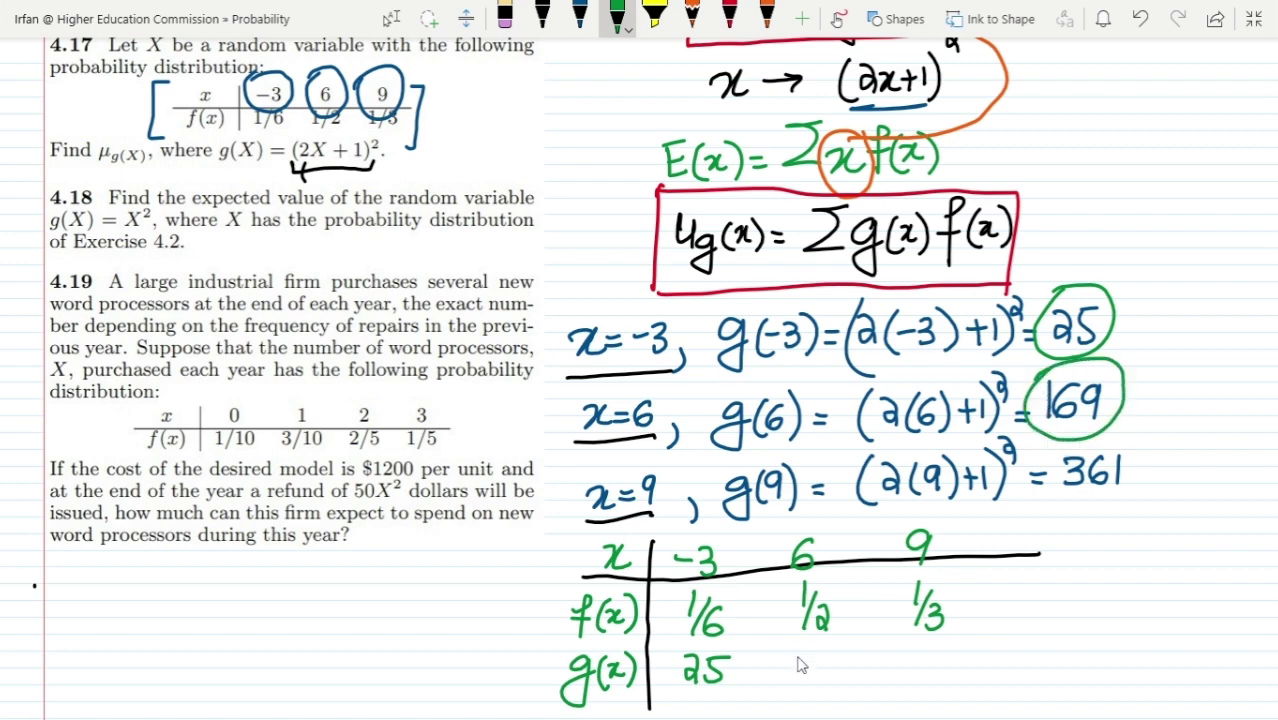
{"action": "mouse_move", "coordinate": [804, 648]}
{"action": "left_mouse_down"}
{"action": "mouse_move", "coordinate": [800, 684]}
{"action": "mouse_move", "coordinate": [840, 655]}
{"action": "mouse_move", "coordinate": [836, 680]}
{"action": "left_mouse_up"}
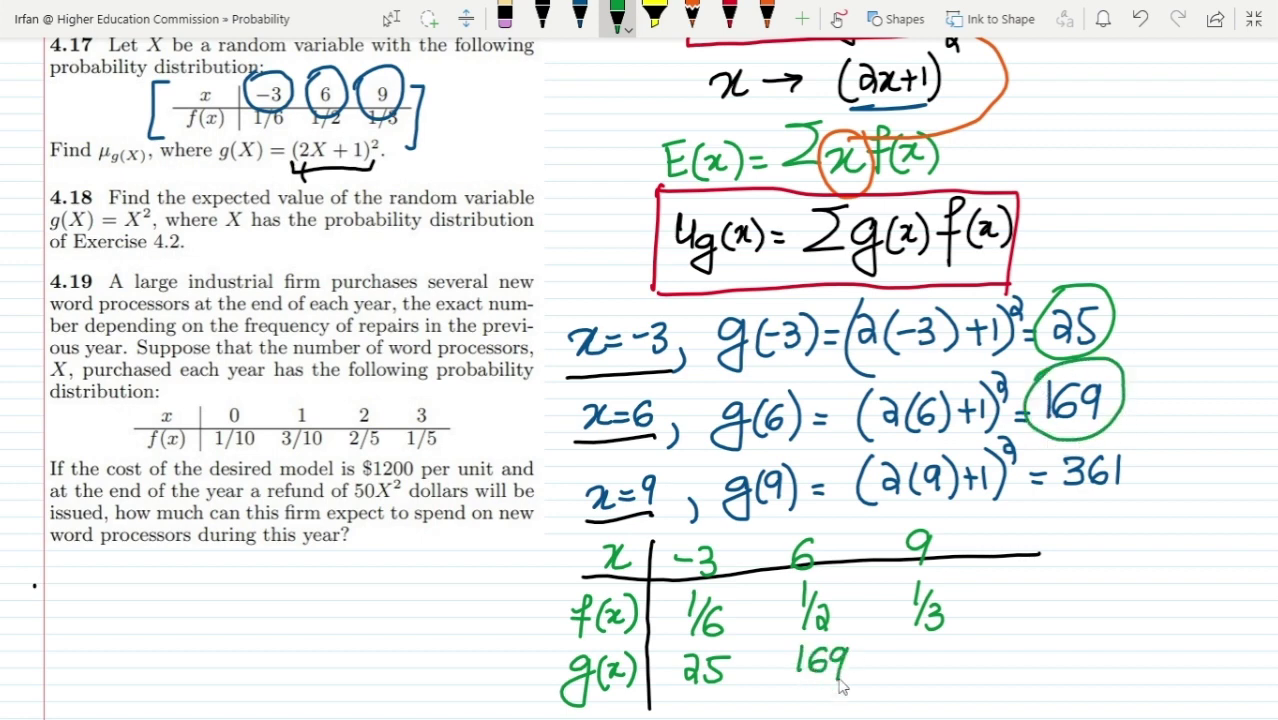
{"action": "mouse_move", "coordinate": [1050, 446]}
{"action": "left_mouse_down"}
{"action": "mouse_move", "coordinate": [1100, 522]}
{"action": "mouse_move", "coordinate": [1048, 440]}
{"action": "left_mouse_up"}
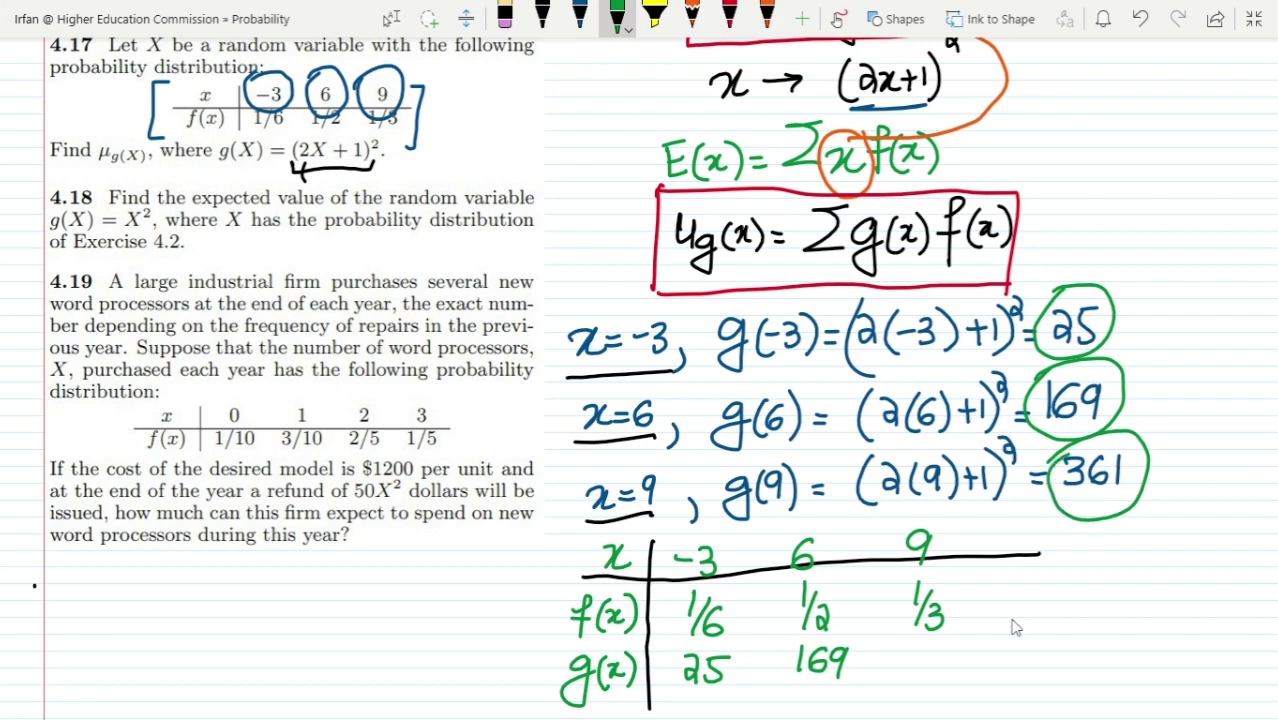
{"action": "mouse_move", "coordinate": [907, 647]}
{"action": "left_mouse_down"}
{"action": "mouse_move", "coordinate": [918, 676]}
{"action": "mouse_move", "coordinate": [942, 664]}
{"action": "left_mouse_up"}
{"action": "left_click_drag", "start_coordinate": [966, 646], "coordinate": [962, 674]}
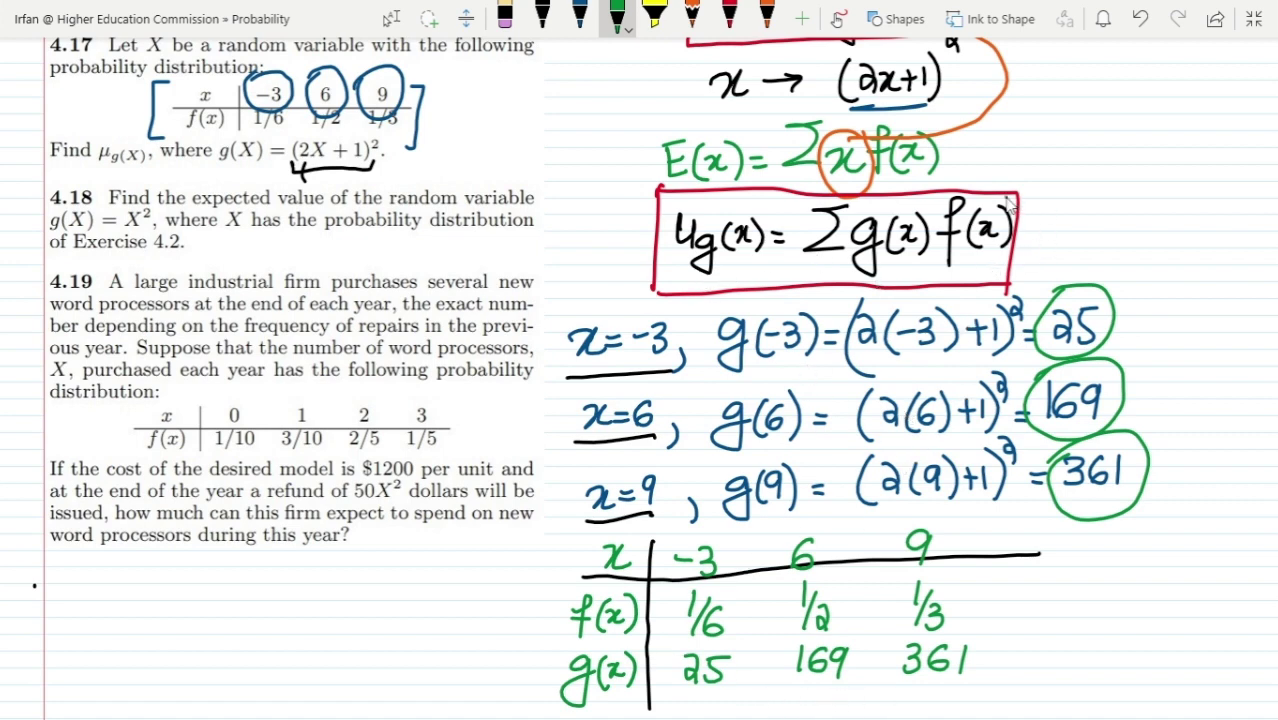
{"action": "left_click_drag", "start_coordinate": [1004, 206], "coordinate": [1077, 186]}
- Circle 1/6, 1/2, 1/3 in orange with arrows linking each to its g(x) value
{"action": "left_click", "coordinate": [767, 15]}
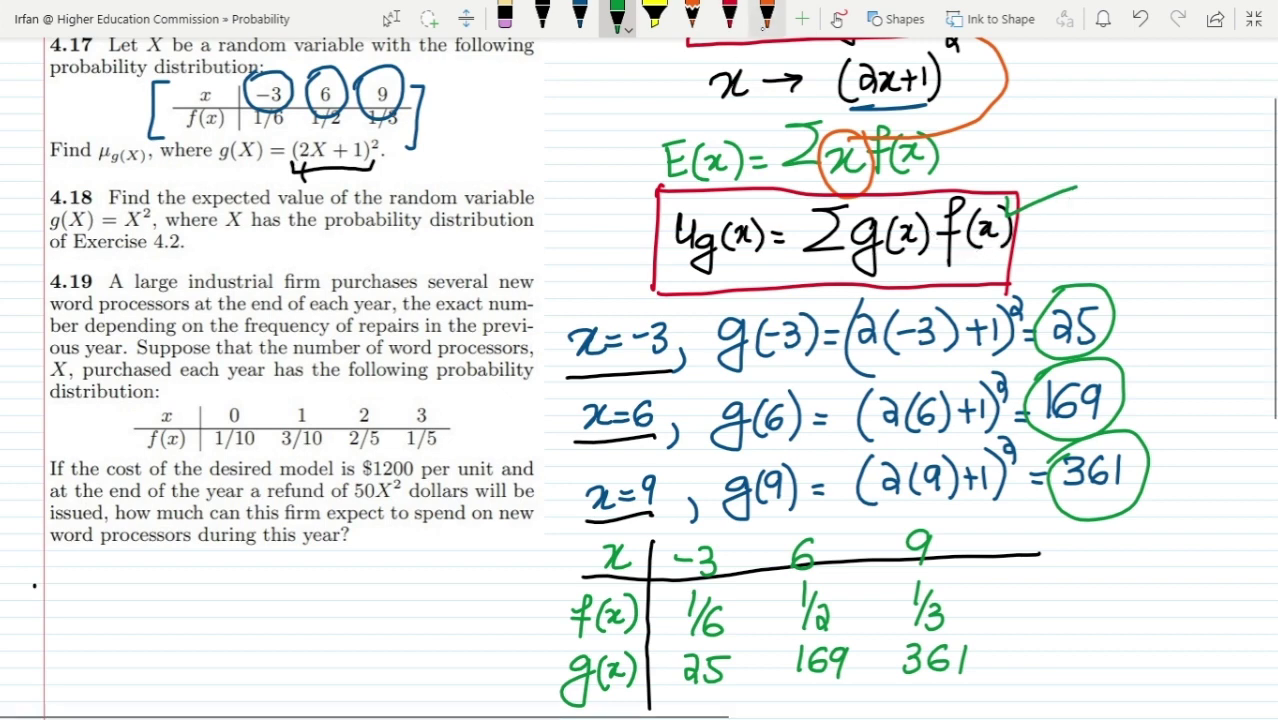
{"action": "mouse_move", "coordinate": [700, 590]}
{"action": "left_mouse_down"}
{"action": "mouse_move", "coordinate": [672, 612]}
{"action": "mouse_move", "coordinate": [682, 596]}
{"action": "mouse_move", "coordinate": [731, 640]}
{"action": "mouse_move", "coordinate": [683, 639]}
{"action": "mouse_move", "coordinate": [748, 621]}
{"action": "mouse_move", "coordinate": [724, 656]}
{"action": "left_mouse_up"}
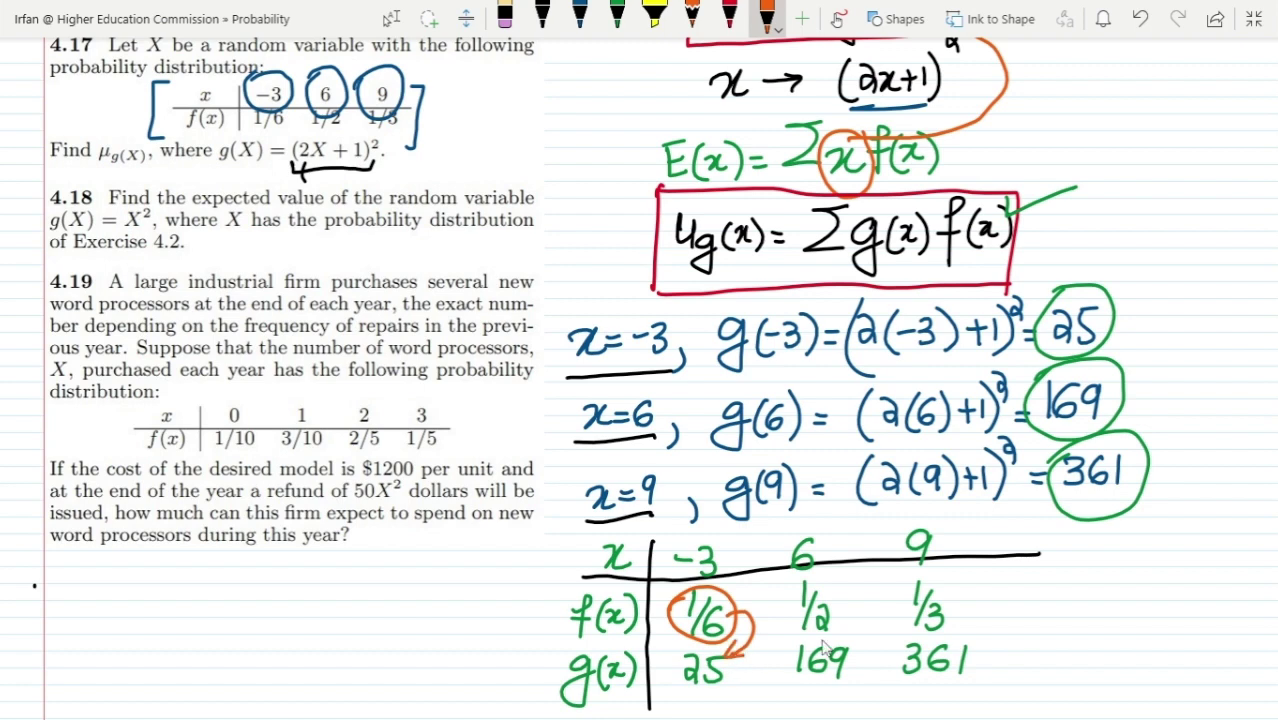
{"action": "mouse_move", "coordinate": [784, 600]}
{"action": "left_mouse_down"}
{"action": "mouse_move", "coordinate": [829, 579]}
{"action": "mouse_move", "coordinate": [830, 629]}
{"action": "mouse_move", "coordinate": [781, 614]}
{"action": "mouse_move", "coordinate": [843, 621]}
{"action": "mouse_move", "coordinate": [860, 662]}
{"action": "left_mouse_up"}
{"action": "mouse_move", "coordinate": [898, 580]}
{"action": "left_mouse_down"}
{"action": "mouse_move", "coordinate": [959, 592]}
{"action": "mouse_move", "coordinate": [918, 641]}
{"action": "mouse_move", "coordinate": [895, 599]}
{"action": "mouse_move", "coordinate": [973, 618]}
{"action": "mouse_move", "coordinate": [976, 655]}
{"action": "left_mouse_up"}
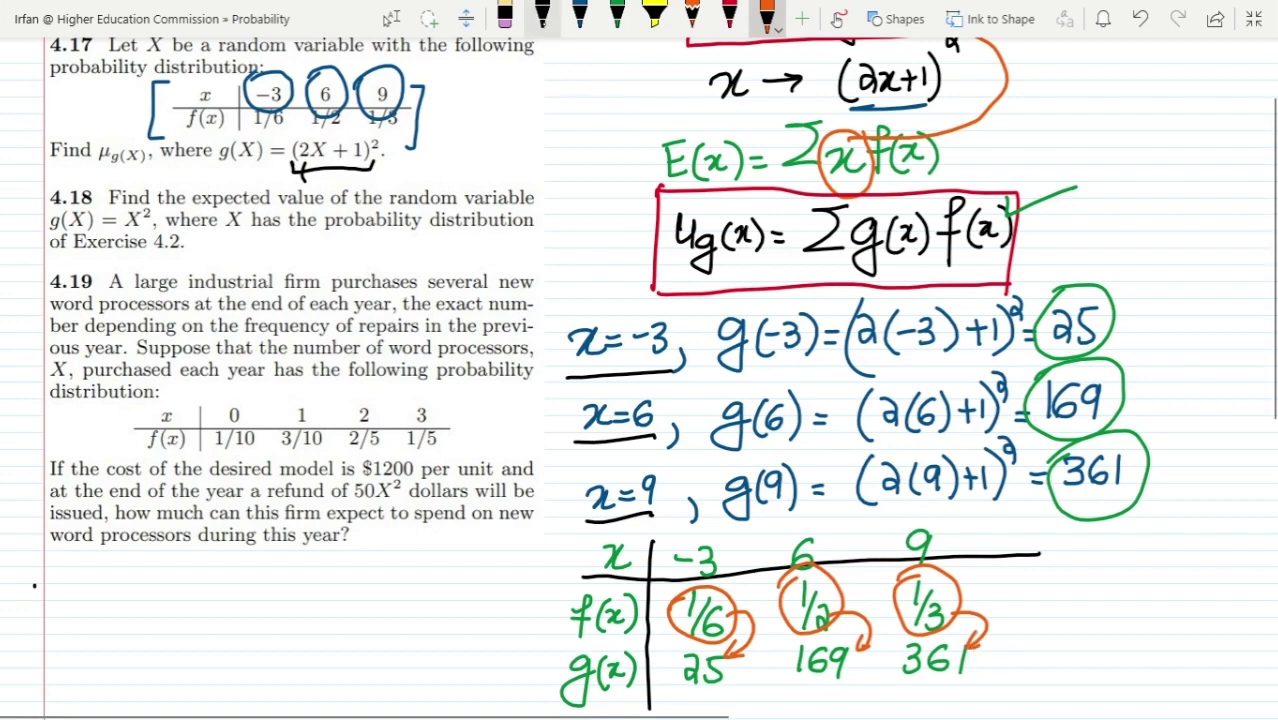
{"action": "left_click", "coordinate": [541, 15]}
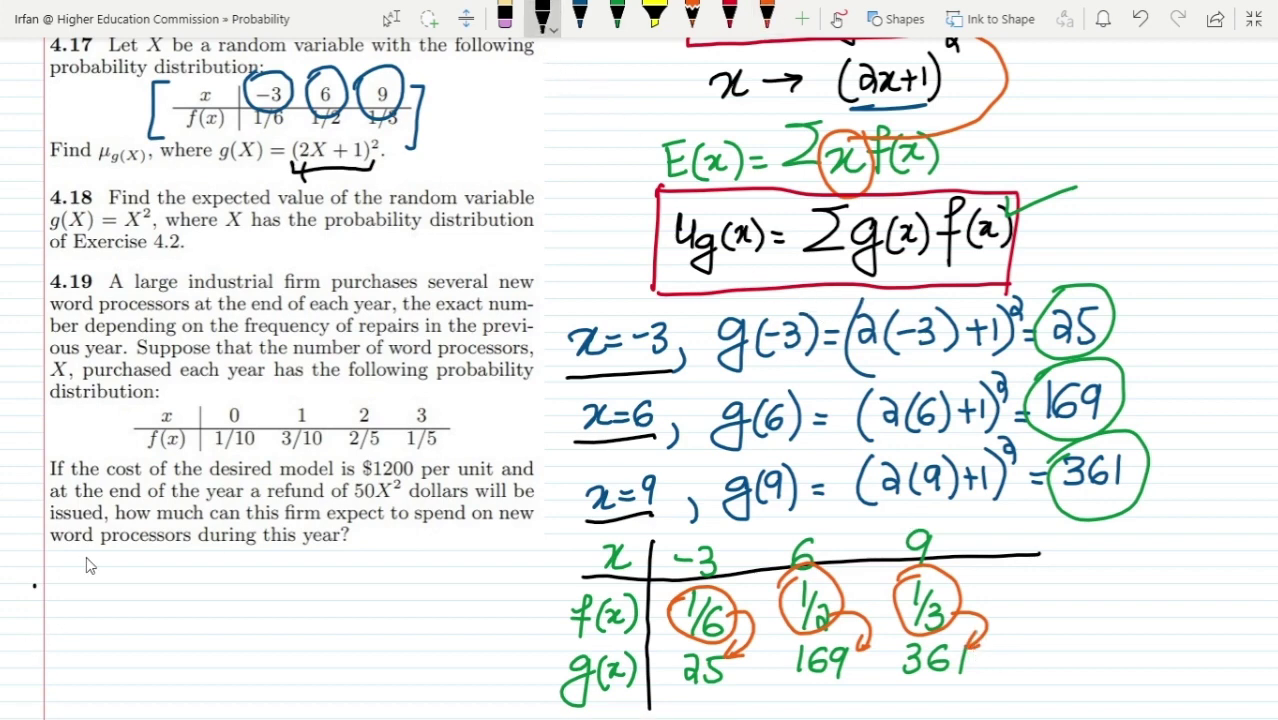
- Below problem 4.19, write an implies arrow, μg(x) = and the first term 1/6×25
{"action": "left_click_drag", "start_coordinate": [46, 580], "coordinate": [66, 580]}
{"action": "mouse_move", "coordinate": [46, 589]}
{"action": "left_mouse_down"}
{"action": "mouse_move", "coordinate": [104, 574]}
{"action": "mouse_move", "coordinate": [118, 590]}
{"action": "mouse_move", "coordinate": [92, 630]}
{"action": "mouse_move", "coordinate": [122, 601]}
{"action": "mouse_move", "coordinate": [142, 604]}
{"action": "mouse_move", "coordinate": [128, 602]}
{"action": "left_mouse_up"}
{"action": "mouse_move", "coordinate": [140, 568]}
{"action": "left_mouse_down"}
{"action": "mouse_move", "coordinate": [142, 598]}
{"action": "mouse_move", "coordinate": [170, 580]}
{"action": "left_mouse_up"}
{"action": "mouse_move", "coordinate": [154, 590]}
{"action": "left_mouse_down"}
{"action": "mouse_move", "coordinate": [201, 595]}
{"action": "mouse_move", "coordinate": [174, 616]}
{"action": "left_mouse_up"}
{"action": "mouse_move", "coordinate": [212, 572]}
{"action": "left_mouse_down"}
{"action": "mouse_move", "coordinate": [226, 594]}
{"action": "mouse_move", "coordinate": [212, 594]}
{"action": "mouse_move", "coordinate": [242, 594]}
{"action": "mouse_move", "coordinate": [255, 567]}
{"action": "mouse_move", "coordinate": [334, 588]}
{"action": "mouse_move", "coordinate": [332, 622]}
{"action": "left_mouse_up"}
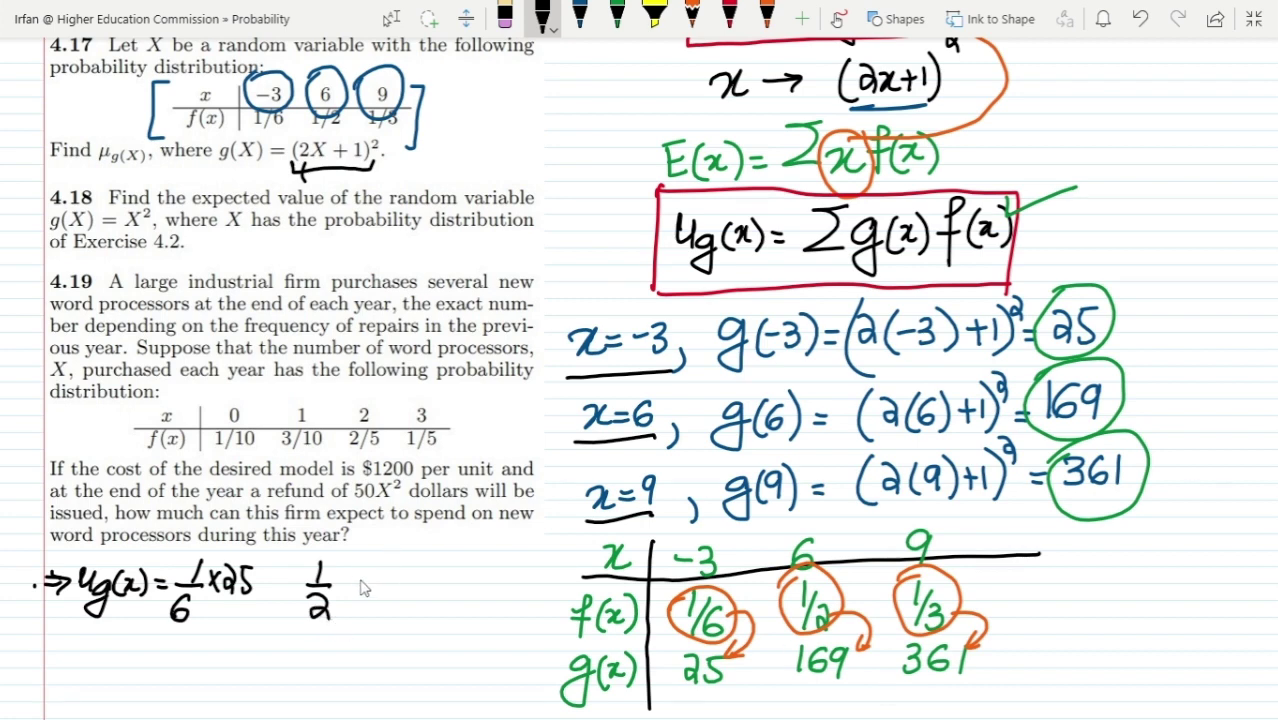
- Add the terms 1/2×169 and 1/3×361, with plus signs between all three terms
{"action": "left_click_drag", "start_coordinate": [342, 566], "coordinate": [355, 585]}
{"action": "mouse_move", "coordinate": [355, 566]}
{"action": "left_mouse_down"}
{"action": "mouse_move", "coordinate": [341, 586]}
{"action": "mouse_move", "coordinate": [362, 582]}
{"action": "left_mouse_up"}
{"action": "mouse_move", "coordinate": [387, 557]}
{"action": "left_mouse_down"}
{"action": "mouse_move", "coordinate": [410, 587]}
{"action": "mouse_move", "coordinate": [459, 578]}
{"action": "left_mouse_up"}
{"action": "mouse_move", "coordinate": [448, 584]}
{"action": "left_mouse_down"}
{"action": "mouse_move", "coordinate": [471, 582]}
{"action": "mouse_move", "coordinate": [451, 608]}
{"action": "left_mouse_up"}
{"action": "mouse_move", "coordinate": [493, 564]}
{"action": "left_mouse_down"}
{"action": "mouse_move", "coordinate": [526, 564]}
{"action": "mouse_move", "coordinate": [543, 590]}
{"action": "left_mouse_up"}
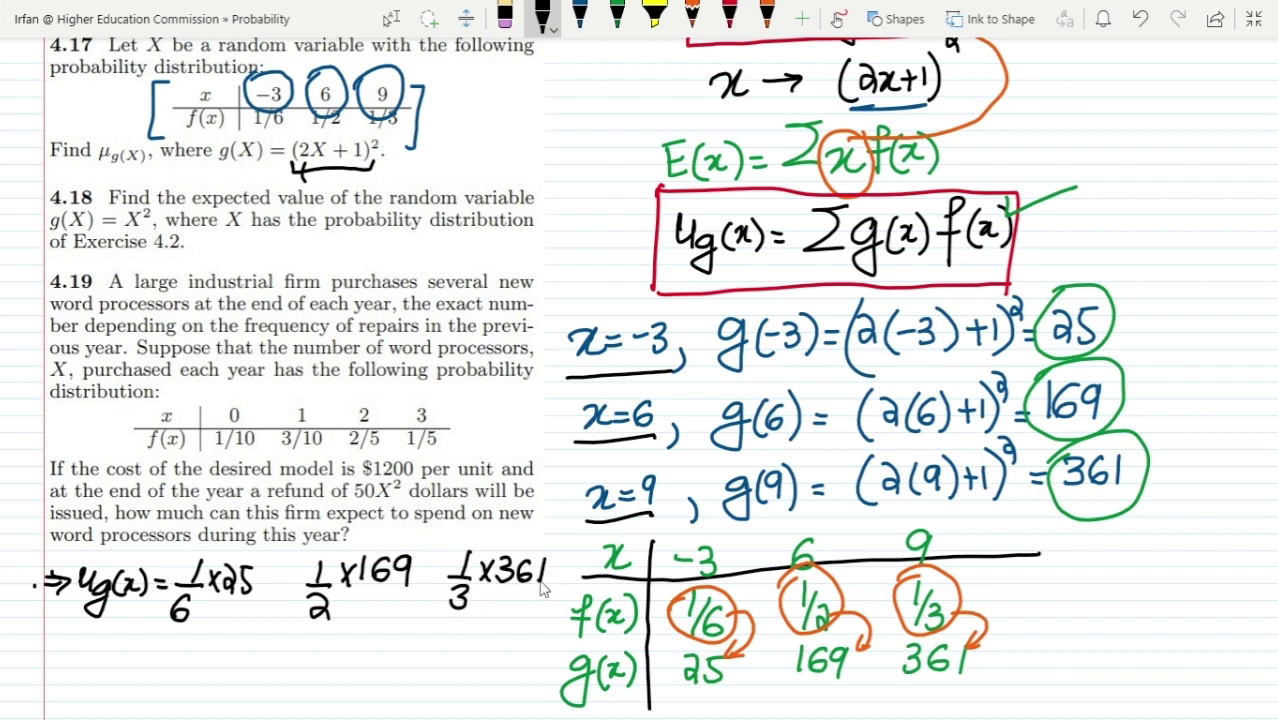
{"action": "mouse_move", "coordinate": [262, 588]}
{"action": "left_mouse_down"}
{"action": "mouse_move", "coordinate": [283, 587]}
{"action": "mouse_move", "coordinate": [274, 601]}
{"action": "left_mouse_up"}
{"action": "left_click_drag", "start_coordinate": [425, 572], "coordinate": [424, 600]}
- Write the result = 209 and draw a red box around 209
{"action": "mouse_move", "coordinate": [149, 656]}
{"action": "left_mouse_down"}
{"action": "mouse_move", "coordinate": [238, 670]}
{"action": "mouse_move", "coordinate": [255, 652]}
{"action": "mouse_move", "coordinate": [281, 674]}
{"action": "left_mouse_up"}
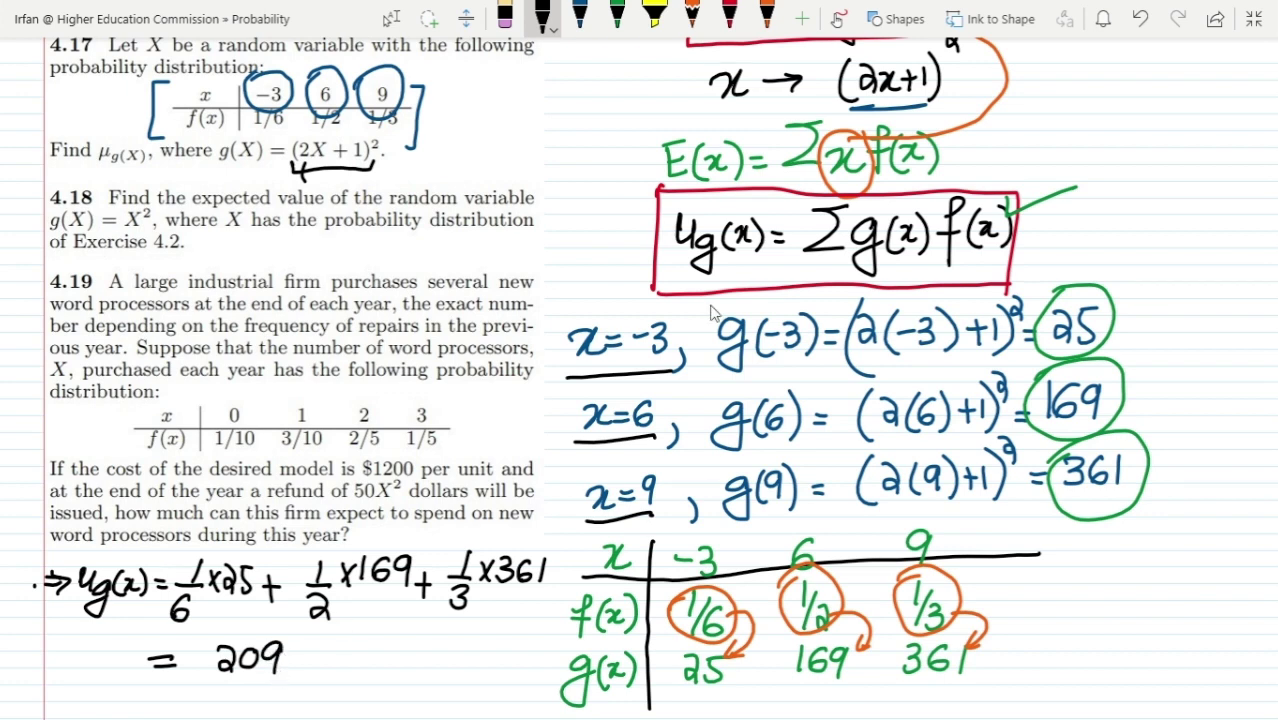
{"action": "left_click", "coordinate": [729, 14]}
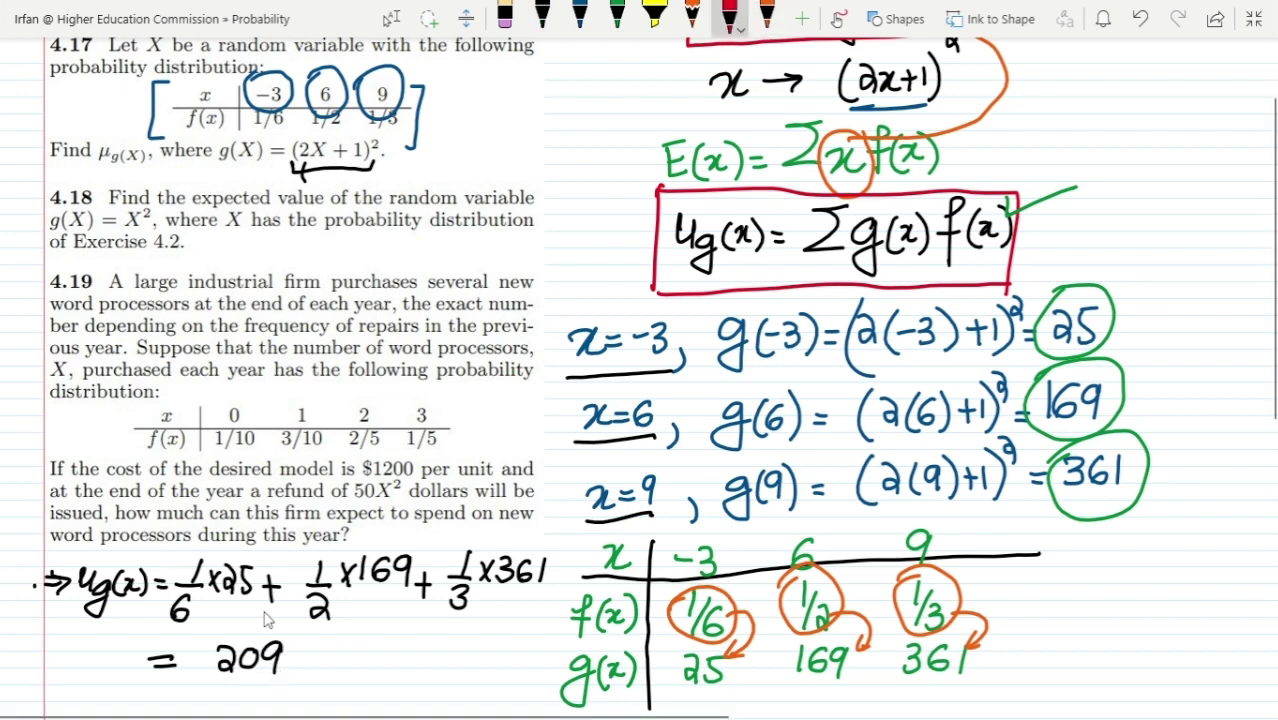
{"action": "mouse_move", "coordinate": [203, 630]}
{"action": "left_mouse_down"}
{"action": "mouse_move", "coordinate": [198, 690]}
{"action": "mouse_move", "coordinate": [274, 626]}
{"action": "mouse_move", "coordinate": [292, 690]}
{"action": "mouse_move", "coordinate": [197, 690]}
{"action": "left_mouse_up"}
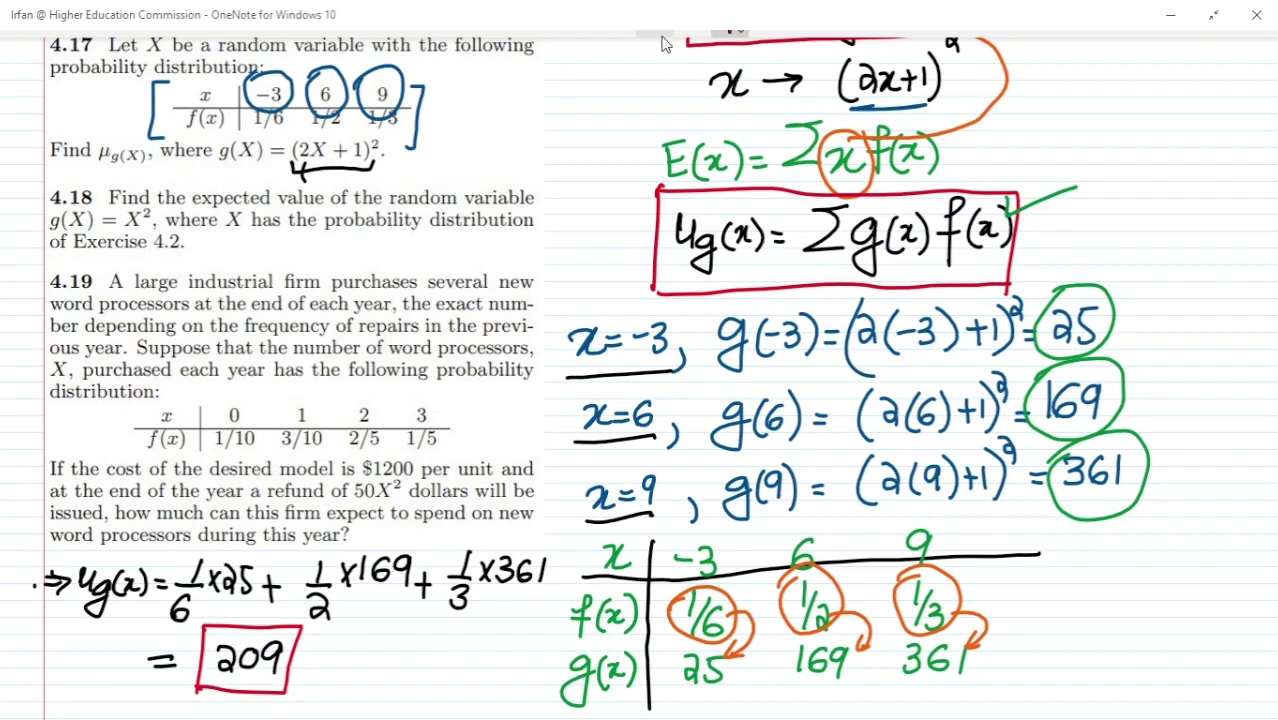
{"action": "key", "text": "Escape"}
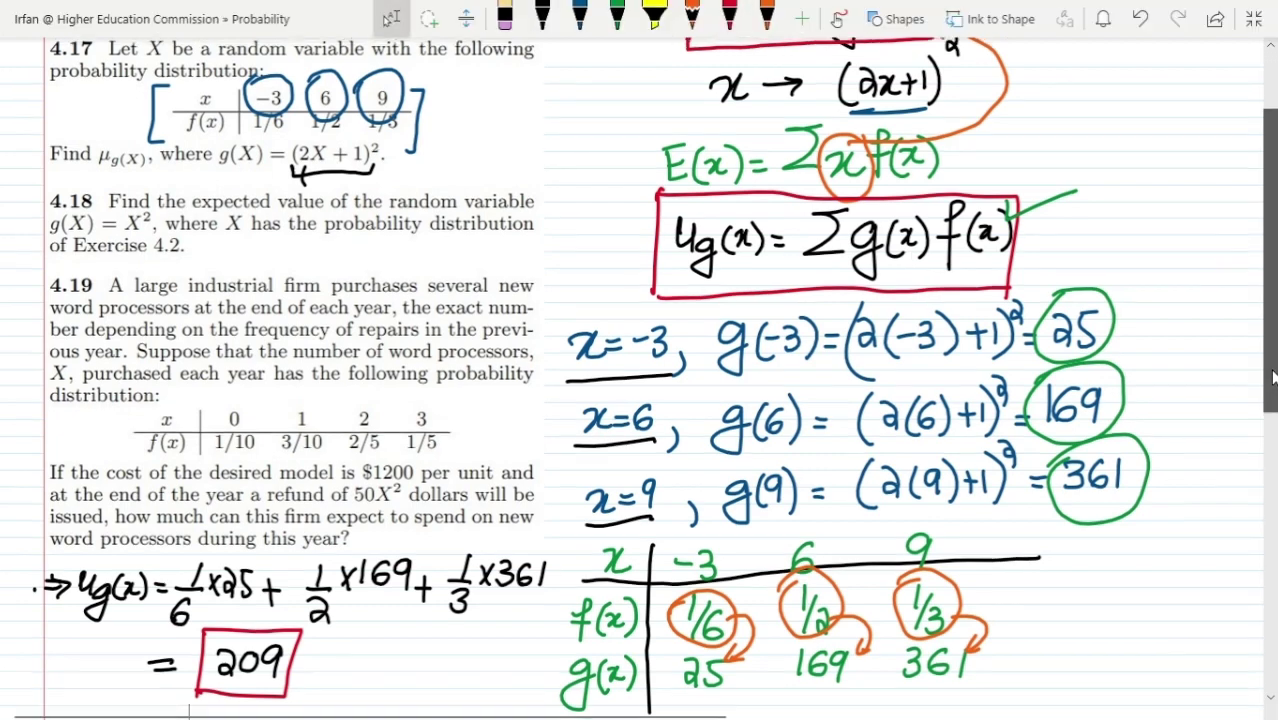
- In red, underline the x in the boxed mapping and tick exercise 4.18
{"action": "left_click_drag", "start_coordinate": [1268, 378], "coordinate": [1272, 330]}
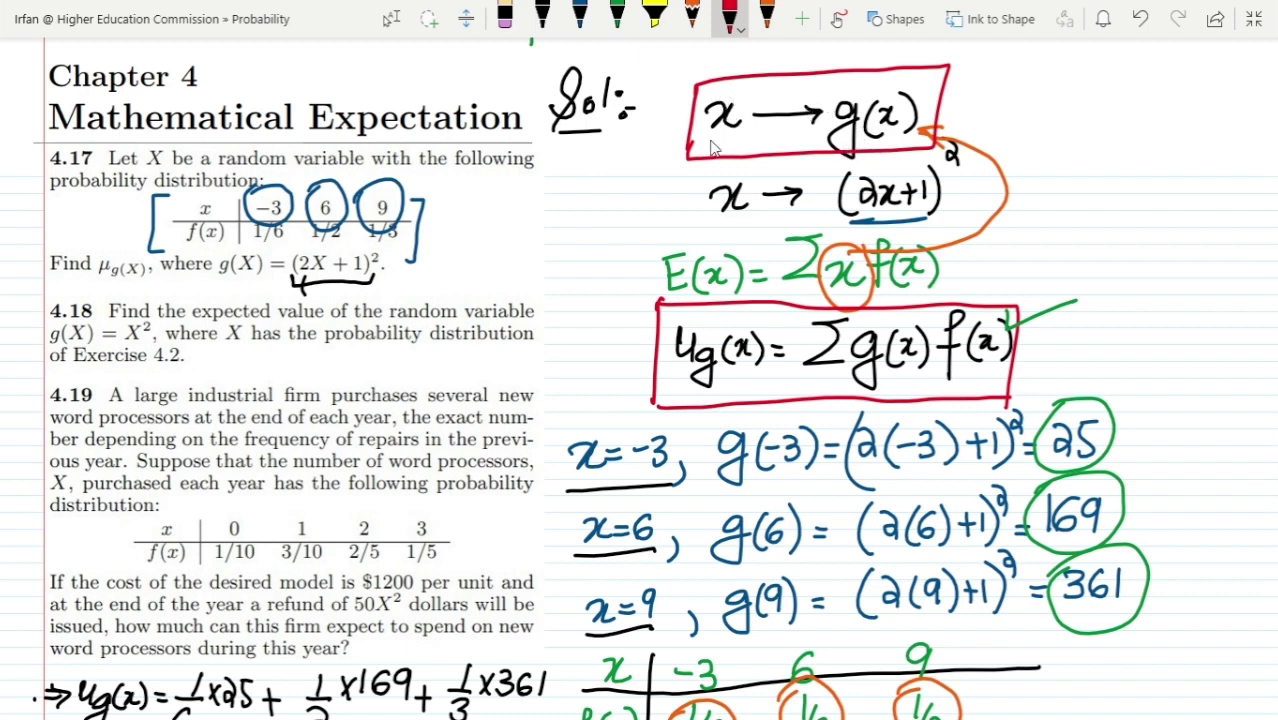
{"action": "left_click_drag", "start_coordinate": [708, 146], "coordinate": [740, 147]}
{"action": "left_click_drag", "start_coordinate": [31, 300], "coordinate": [62, 291]}
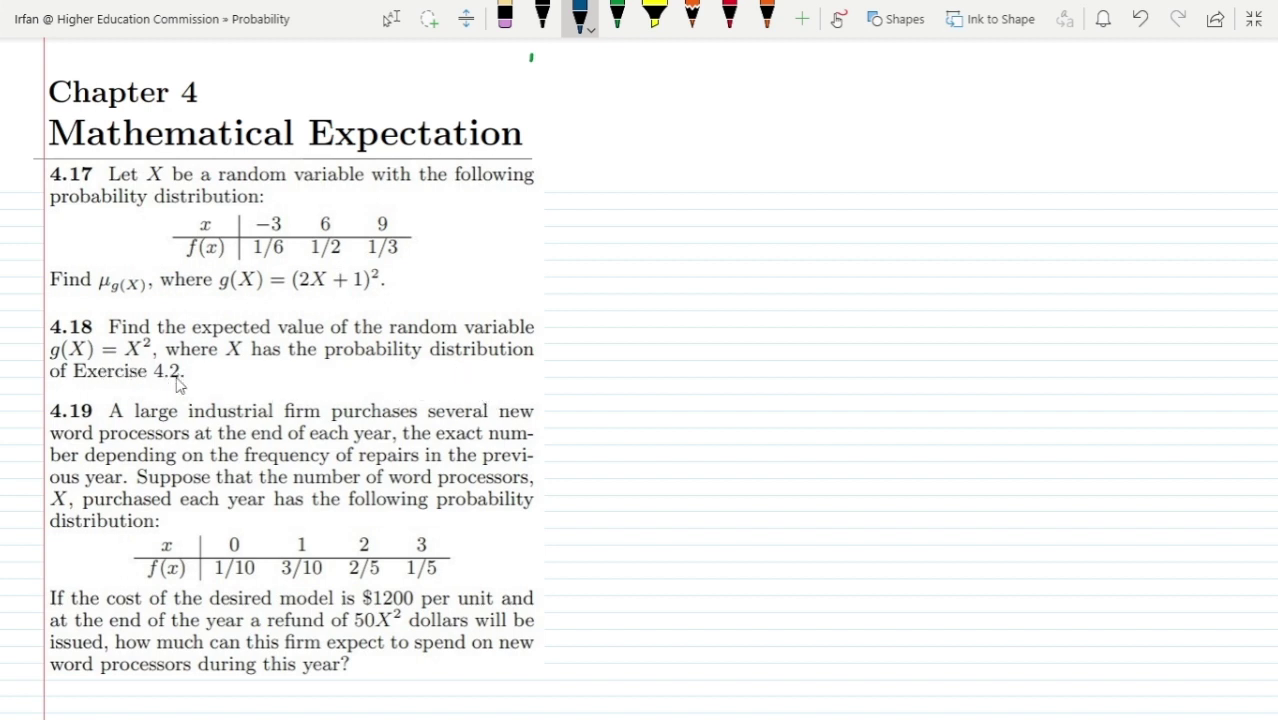
- Underline the 4.2 reference, bracket exercise 4.18 in dark blue, and leave full-screen view
{"action": "left_click_drag", "start_coordinate": [151, 381], "coordinate": [180, 381]}
{"action": "left_click", "coordinate": [542, 15]}
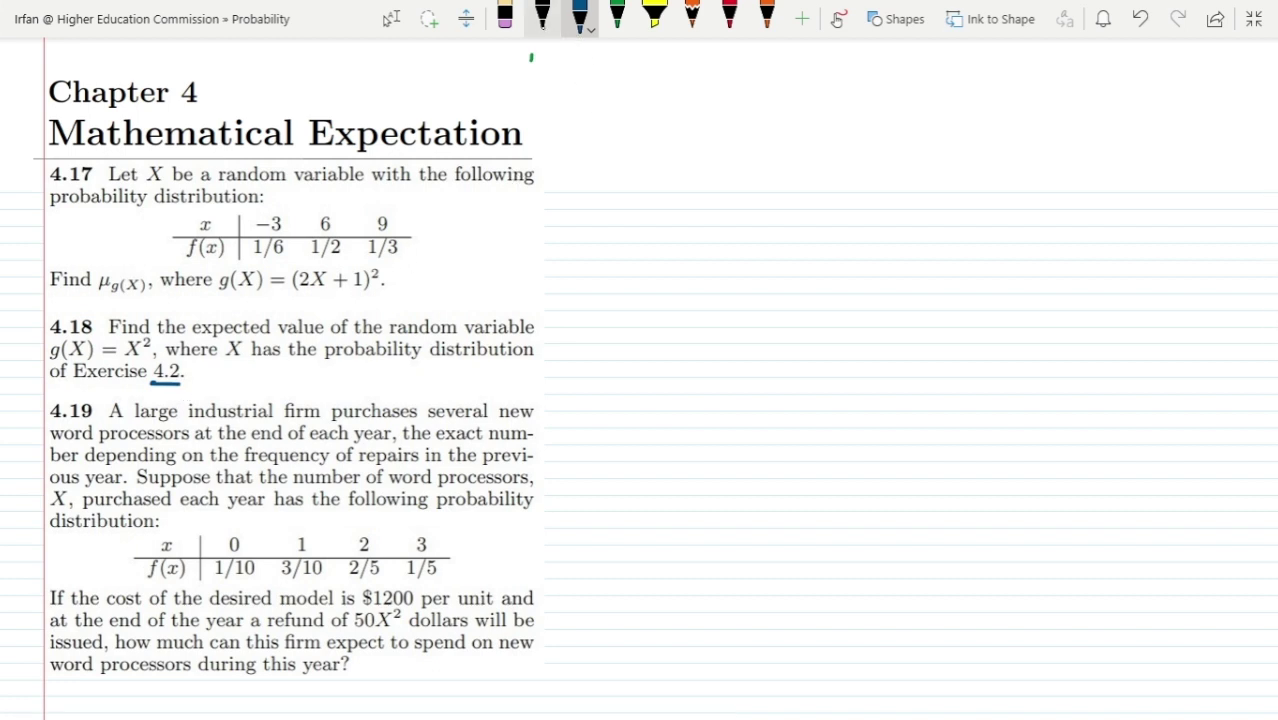
{"action": "left_click", "coordinate": [580, 15]}
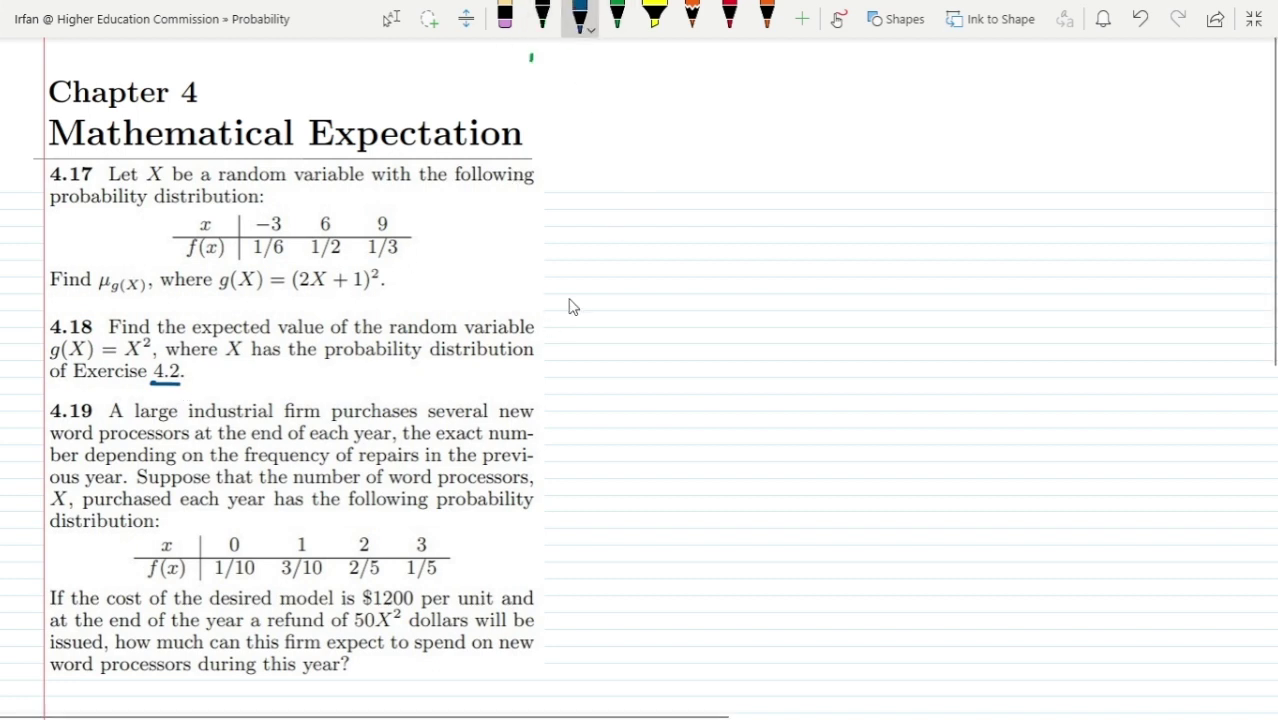
{"action": "mouse_move", "coordinate": [534, 307]}
{"action": "left_mouse_down"}
{"action": "mouse_move", "coordinate": [549, 352]}
{"action": "mouse_move", "coordinate": [527, 395]}
{"action": "left_mouse_up"}
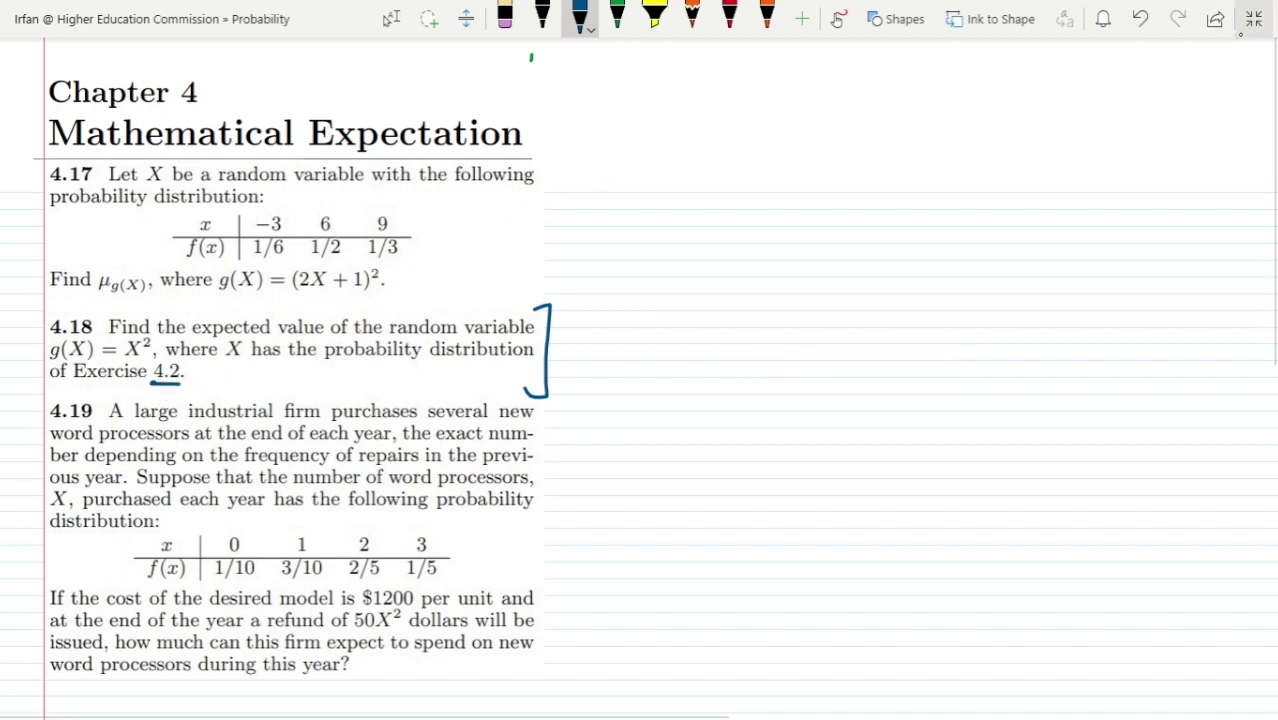
{"action": "left_click", "coordinate": [1254, 19]}
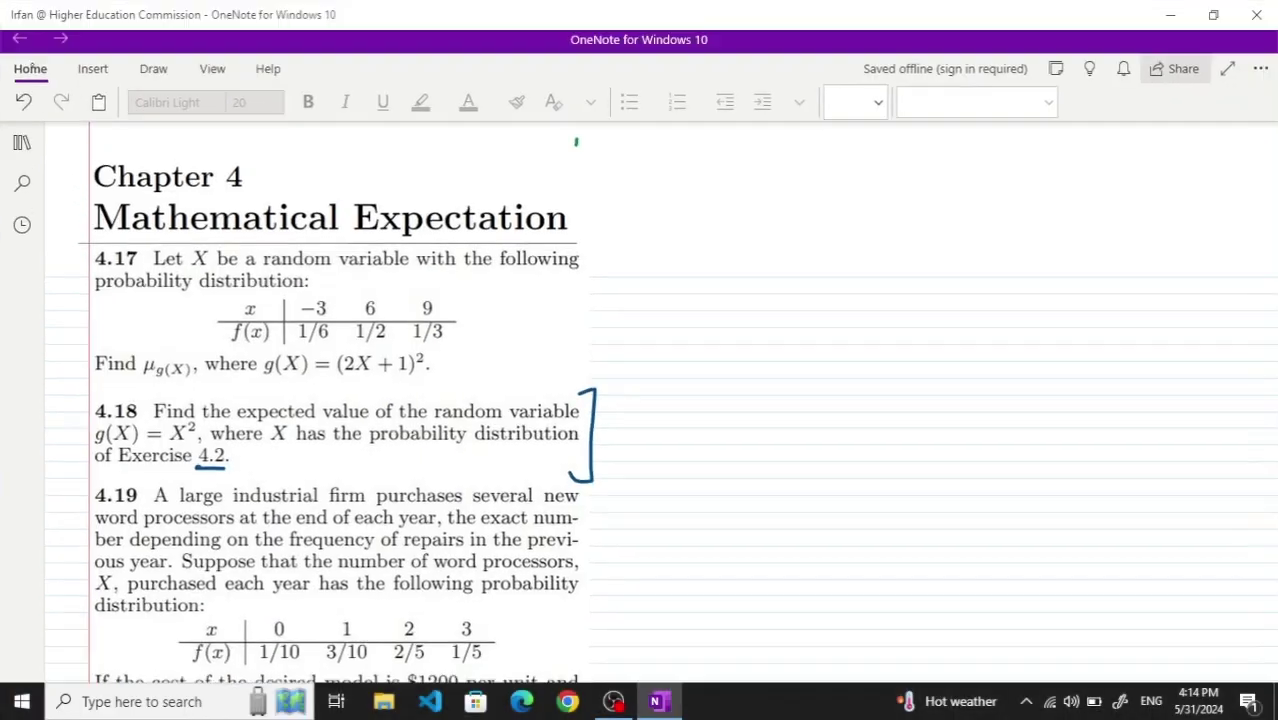